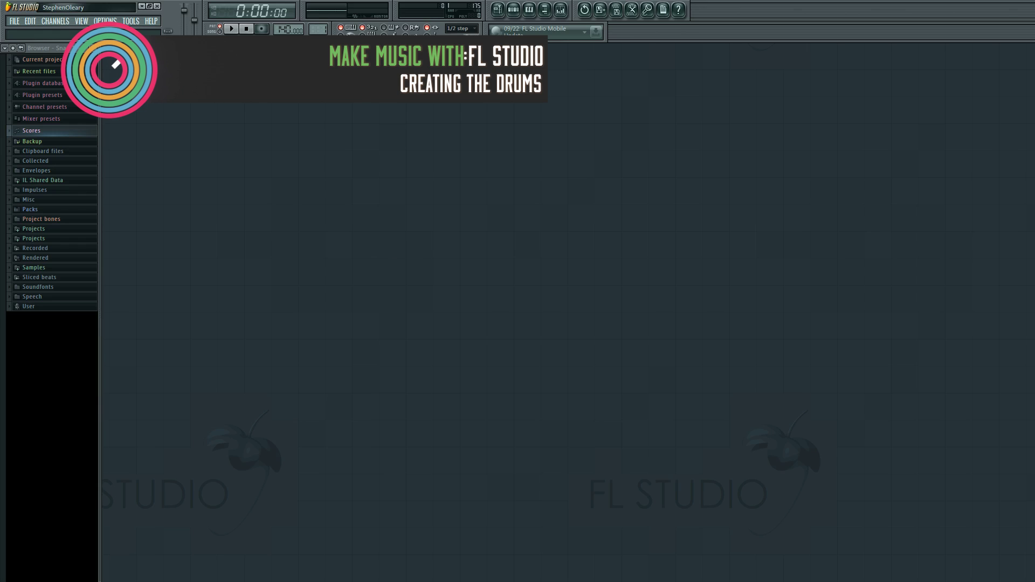
Show the Channel Rack for Pattern 1 and position it mid-screen
{"action": "key", "text": "F6"}
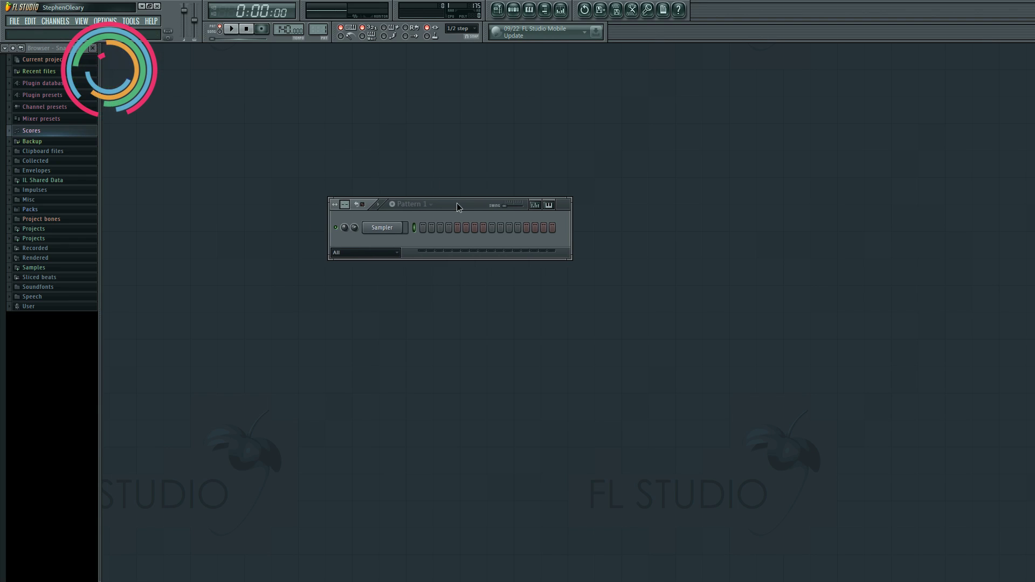
{"action": "left_click_drag", "start_coordinate": [457, 203], "coordinate": [514, 231]}
Open the Sampler channel's Channel settings window
{"action": "left_click", "coordinate": [443, 252]}
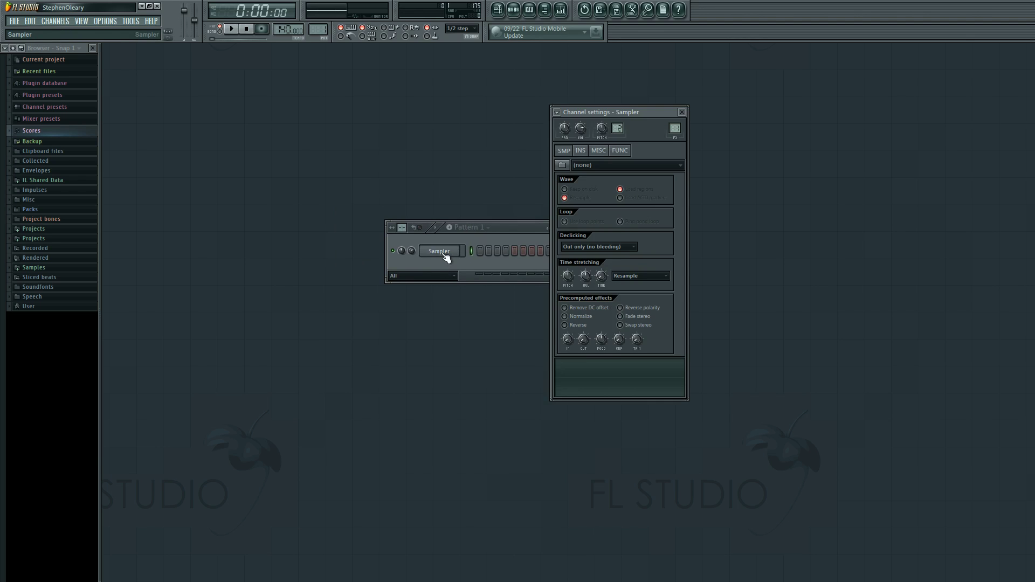
{"action": "left_click", "coordinate": [445, 255]}
{"action": "left_click", "coordinate": [447, 256]}
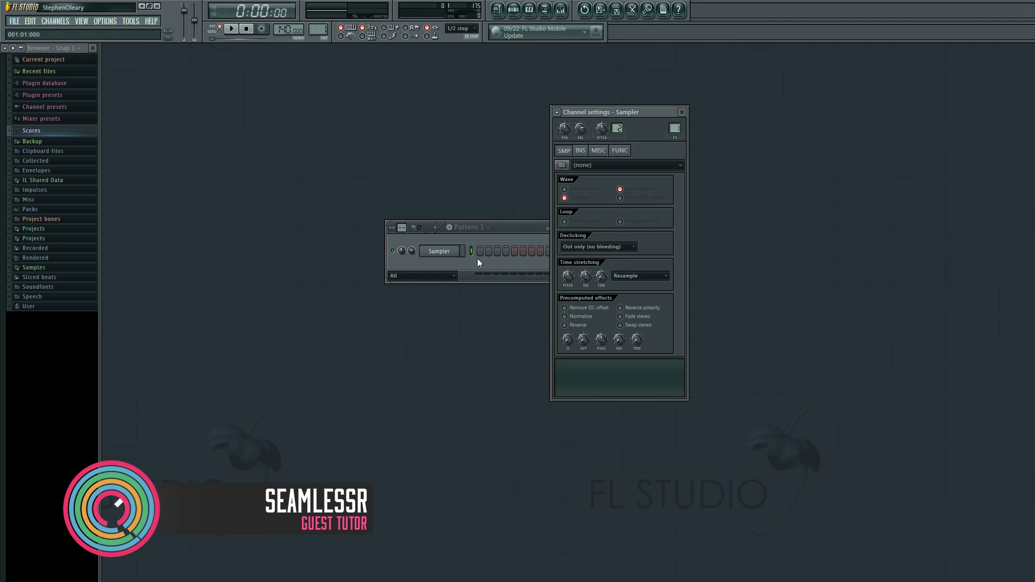
{"action": "left_click", "coordinate": [447, 253]}
{"action": "left_click", "coordinate": [448, 253]}
Arrange the Channel settings window beside the channel rack
{"action": "left_click_drag", "start_coordinate": [645, 112], "coordinate": [762, 120]}
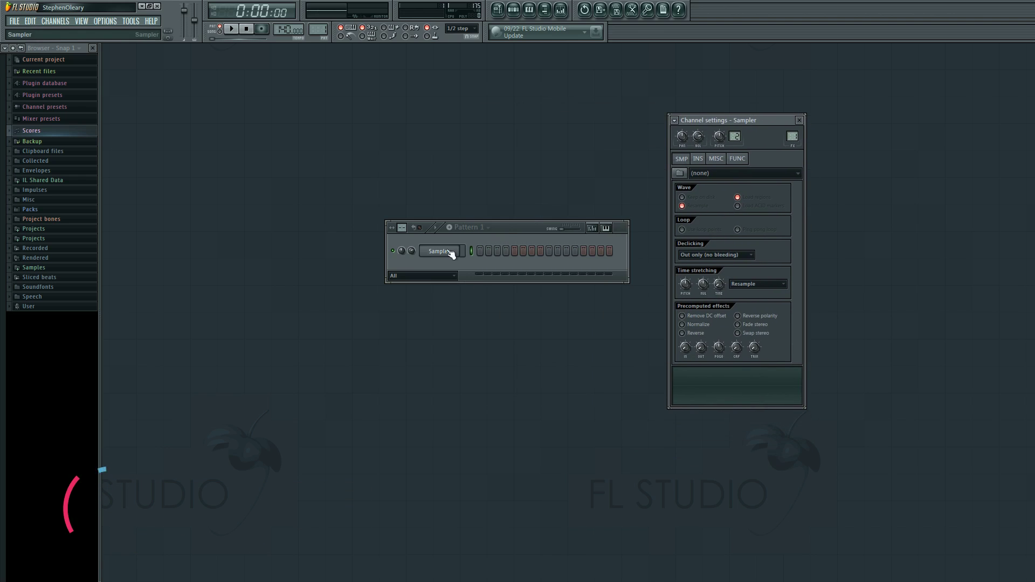
{"action": "mouse_move", "coordinate": [509, 231]}
{"action": "left_mouse_down"}
{"action": "mouse_move", "coordinate": [490, 233]}
{"action": "mouse_move", "coordinate": [497, 243]}
{"action": "left_mouse_up"}
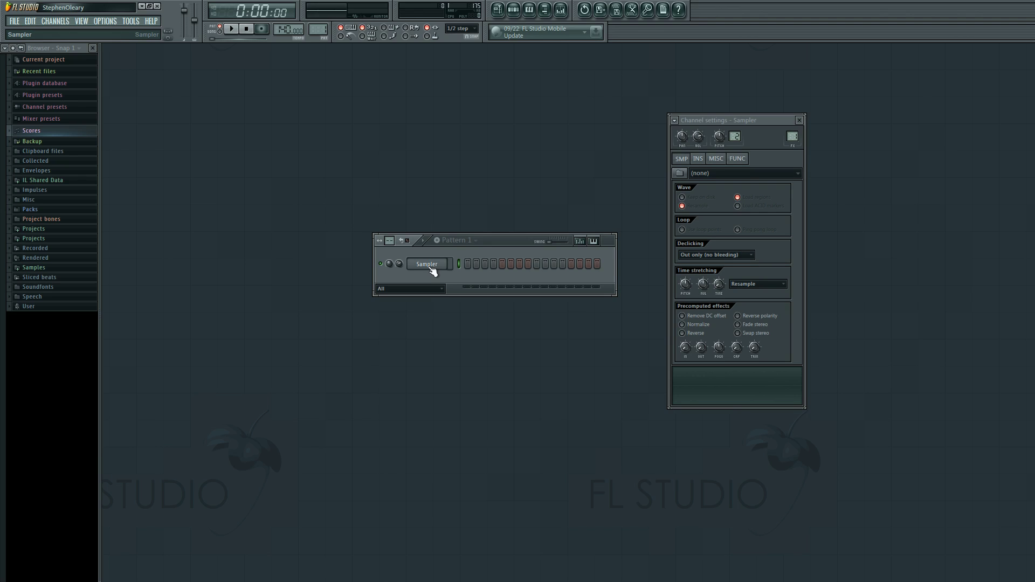
{"action": "left_click_drag", "start_coordinate": [494, 243], "coordinate": [485, 236]}
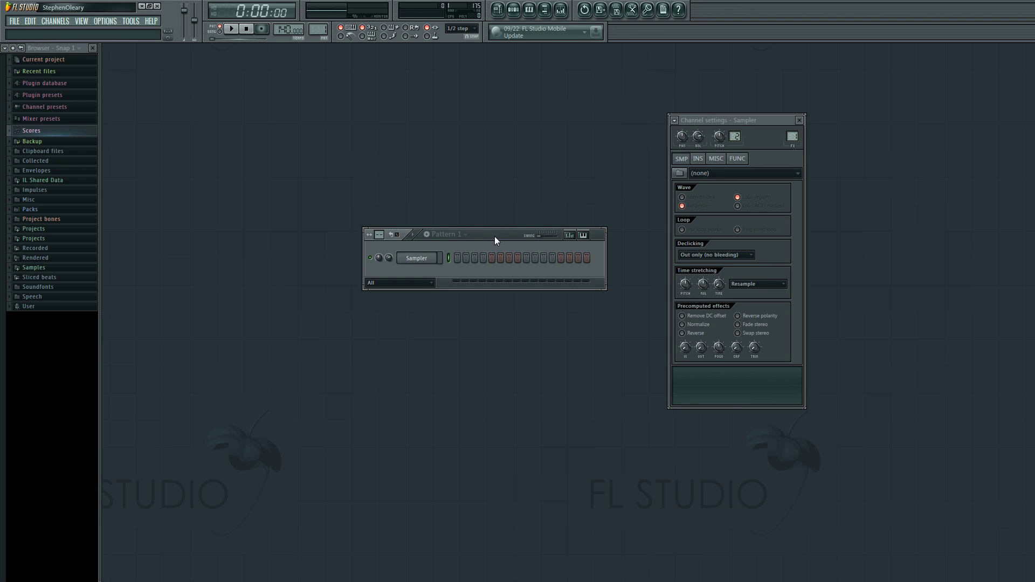
{"action": "left_click_drag", "start_coordinate": [744, 118], "coordinate": [705, 124]}
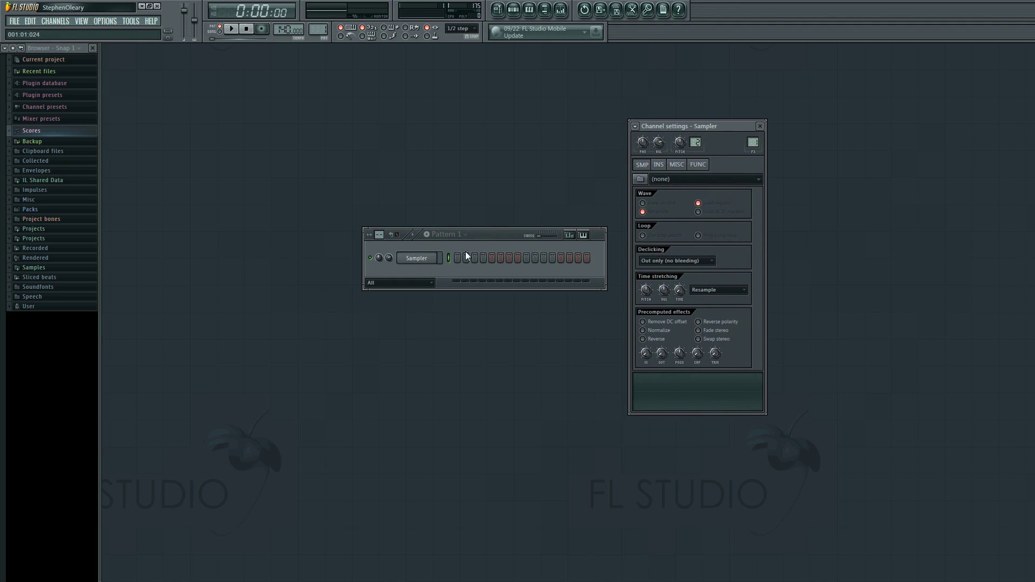
{"action": "left_click_drag", "start_coordinate": [493, 238], "coordinate": [487, 245]}
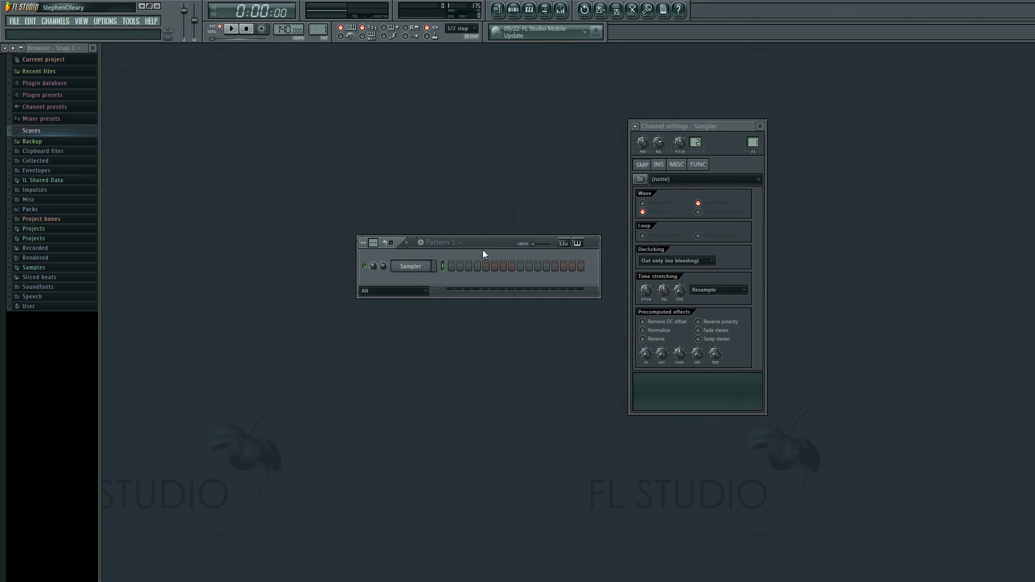
Browse for a Sampler sound file in Packs > Drums > Kicks
{"action": "left_click", "coordinate": [639, 179]}
{"action": "left_click_drag", "start_coordinate": [439, 154], "coordinate": [434, 151]}
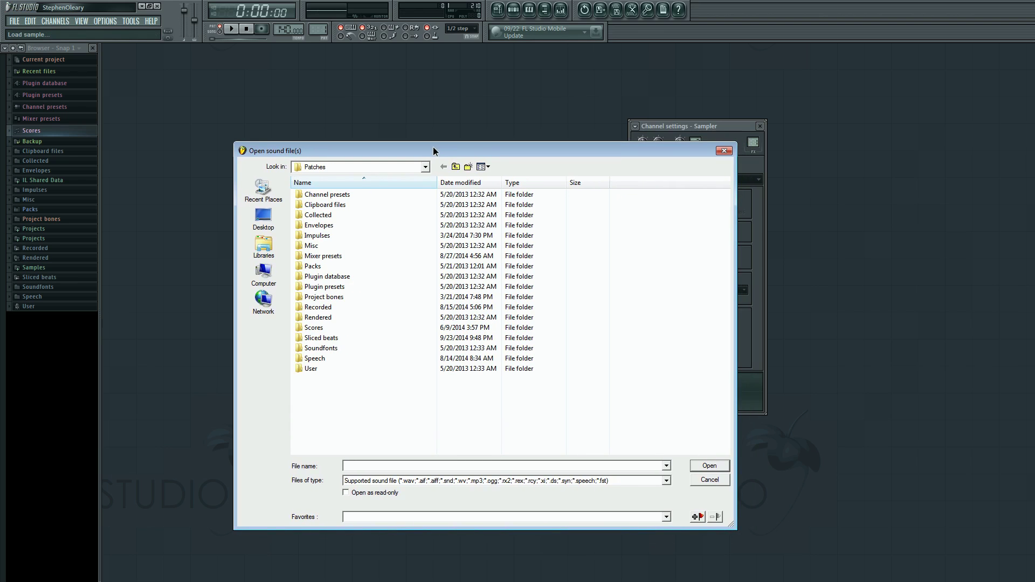
{"action": "double_click", "coordinate": [340, 267]}
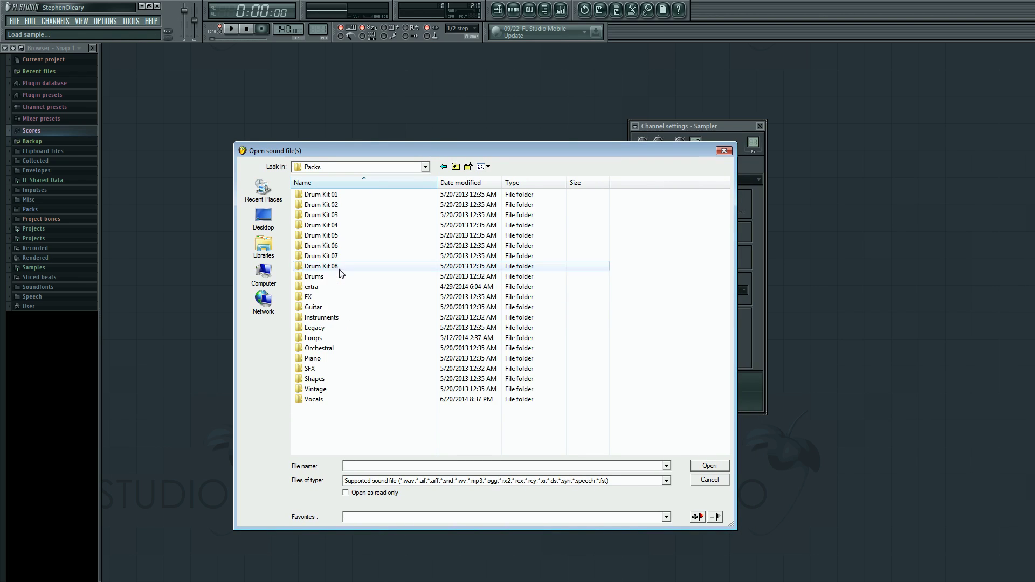
{"action": "double_click", "coordinate": [346, 277]}
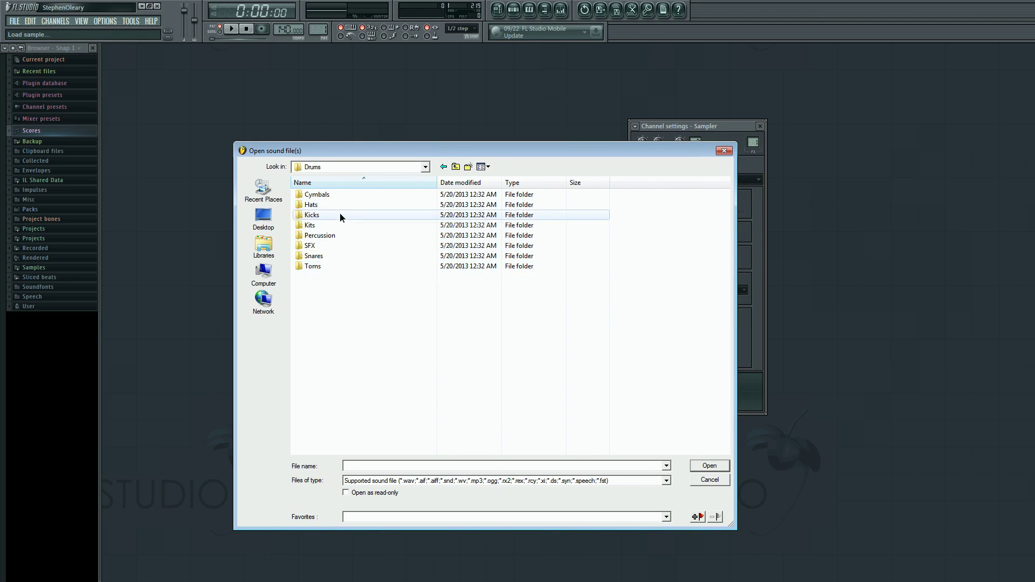
{"action": "double_click", "coordinate": [341, 215]}
Audition the FPC and Grv kick samples, including FPC 2, FPC 5 and Grv Kick 23
{"action": "left_click", "coordinate": [343, 296]}
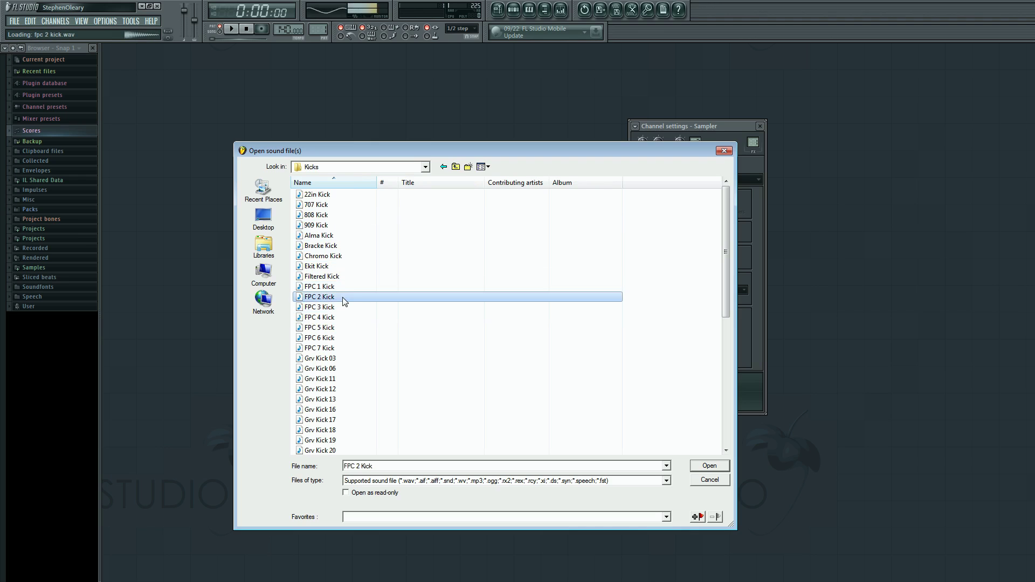
{"action": "left_click", "coordinate": [344, 349]}
{"action": "left_click", "coordinate": [345, 329]}
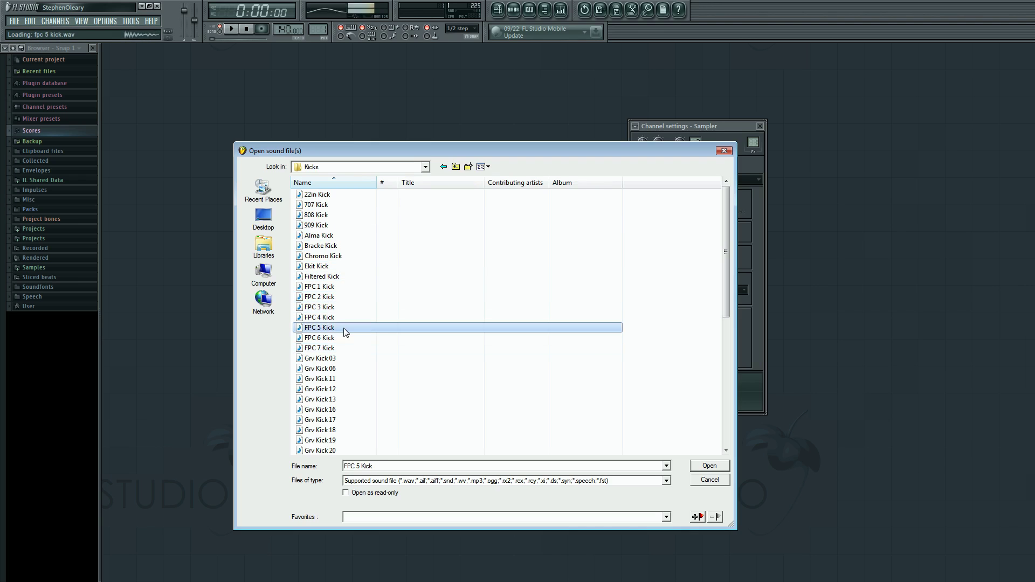
{"action": "left_click", "coordinate": [348, 389]}
{"action": "scroll", "coordinate": [350, 377], "scroll_direction": "down", "scroll_amount": 3}
{"action": "left_click", "coordinate": [350, 348]}
{"action": "left_click", "coordinate": [348, 378]}
{"action": "left_click", "coordinate": [350, 389]}
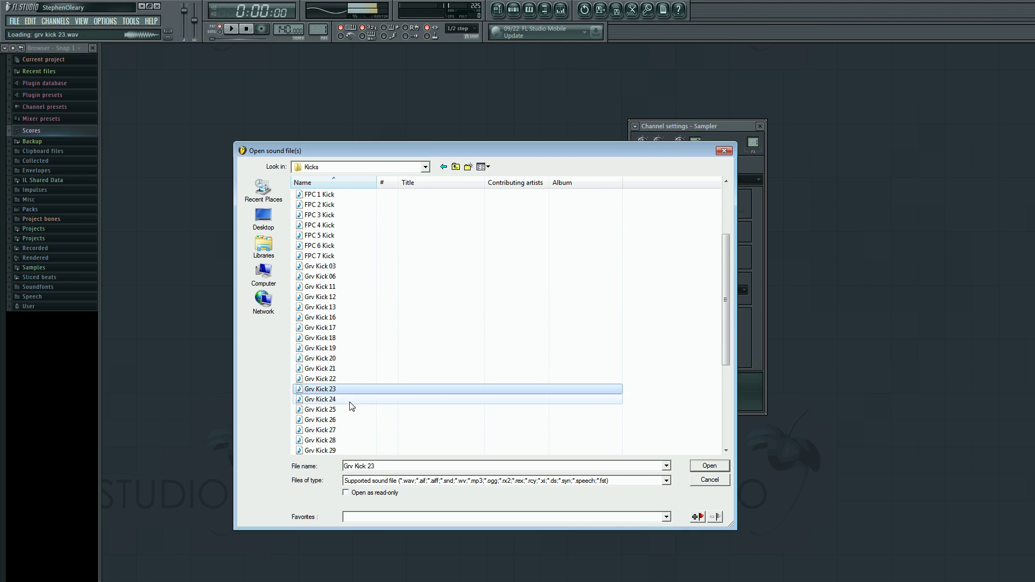
{"action": "left_click", "coordinate": [350, 410]}
{"action": "left_click", "coordinate": [351, 430]}
{"action": "left_click", "coordinate": [351, 410]}
Compare Grv Kick 12, 11 and 06, then load Grv Kick 11 into the channel
{"action": "left_click", "coordinate": [351, 296]}
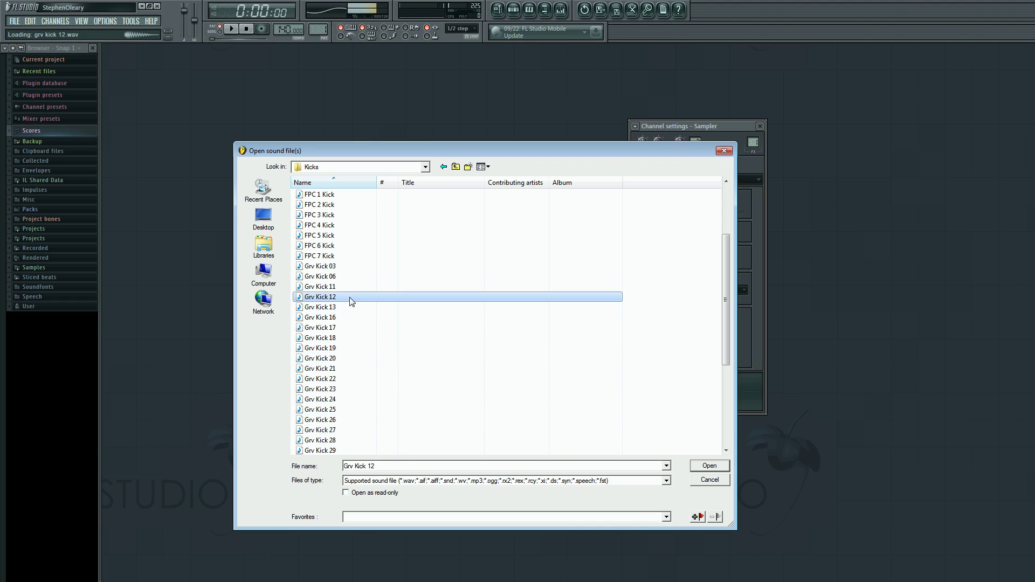
{"action": "left_click", "coordinate": [344, 288]}
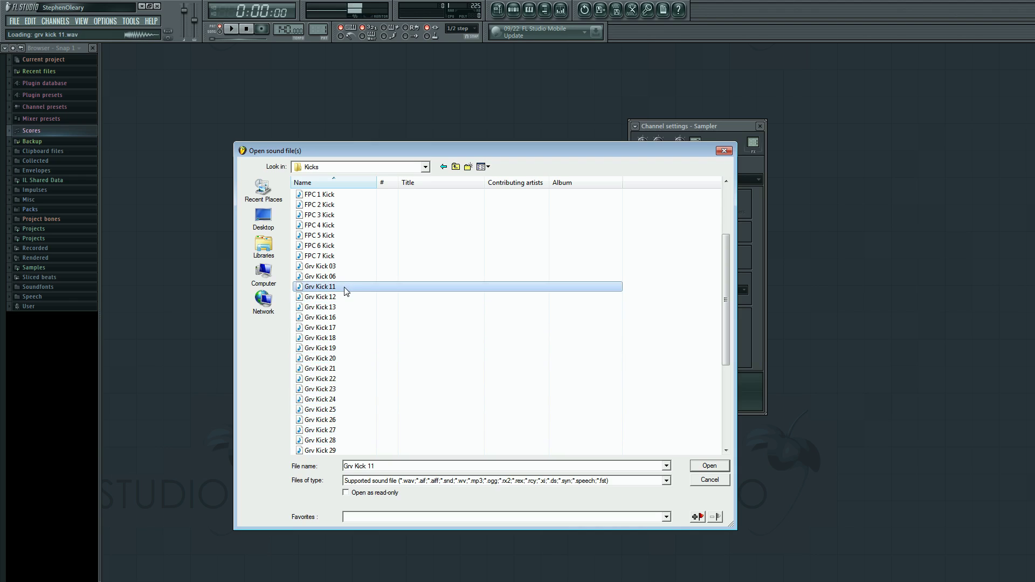
{"action": "left_click", "coordinate": [344, 276]}
{"action": "left_click", "coordinate": [344, 286]}
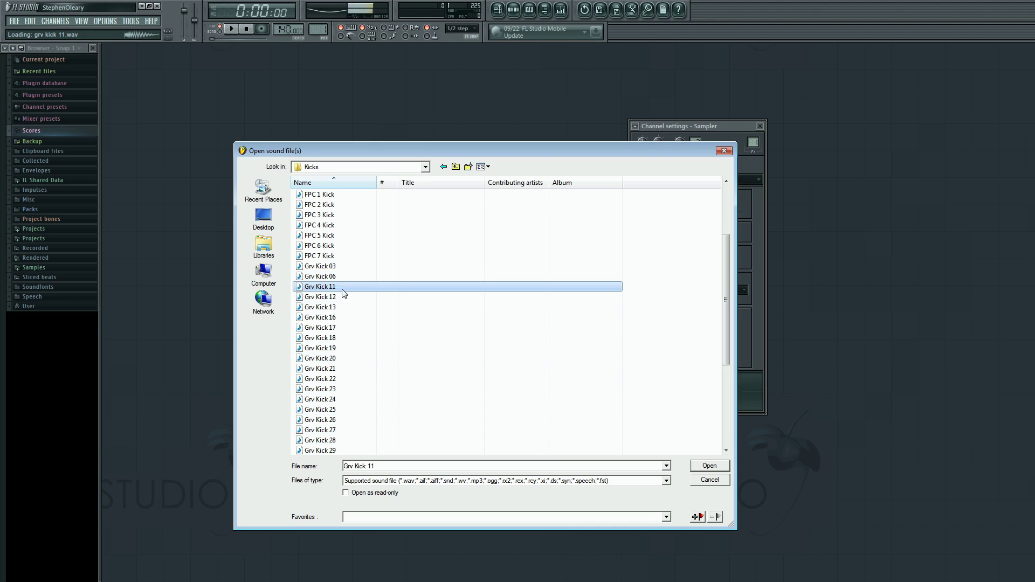
{"action": "left_click", "coordinate": [710, 466]}
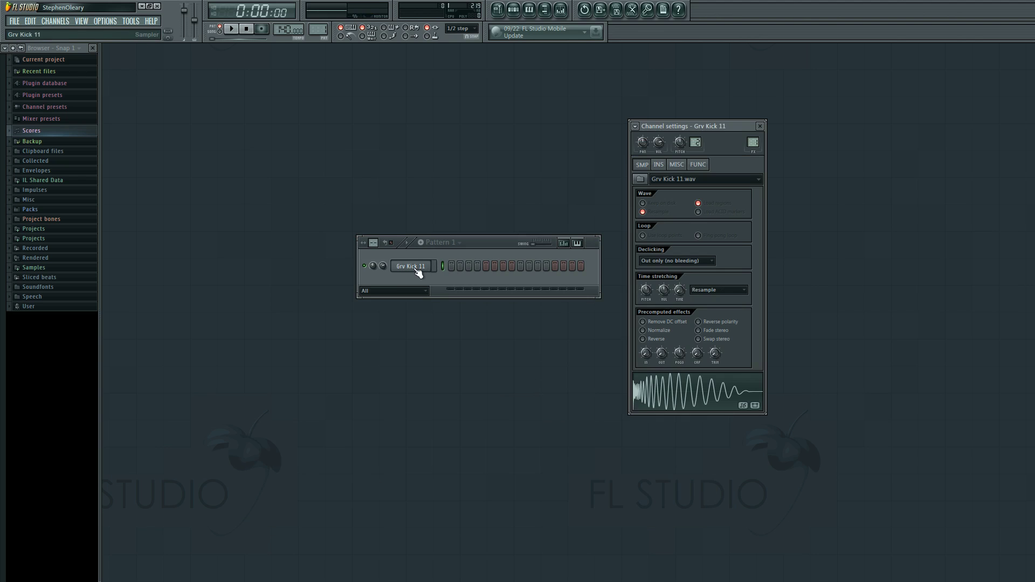
Play Grv Kick 11, review its INS and SMP tabs, and enable Swap stereo
{"action": "left_click", "coordinate": [659, 399]}
{"action": "left_click_drag", "start_coordinate": [694, 129], "coordinate": [694, 134]}
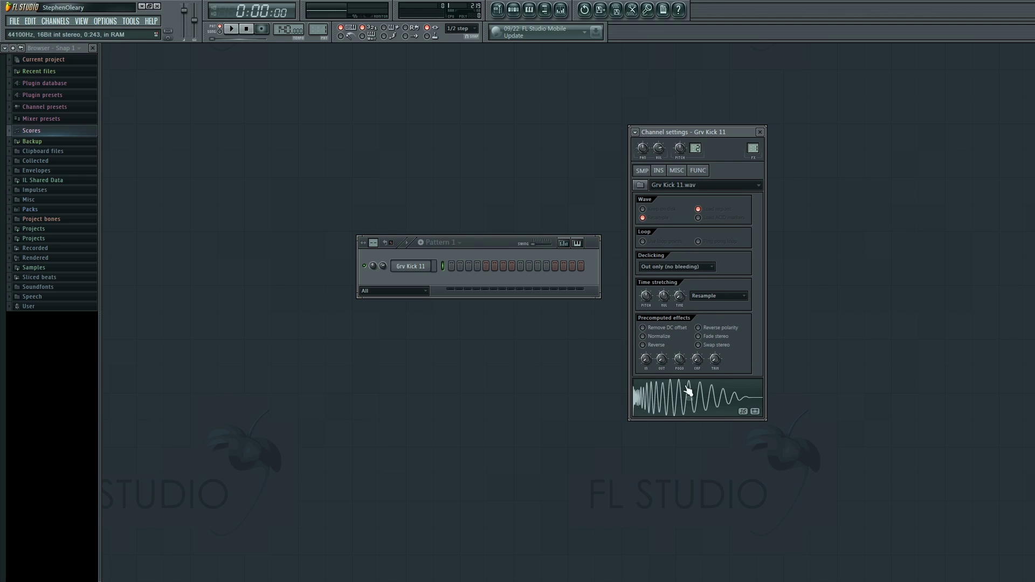
{"action": "left_click", "coordinate": [655, 172]}
{"action": "left_click", "coordinate": [701, 171]}
{"action": "left_click", "coordinate": [681, 172]}
{"action": "left_click", "coordinate": [660, 171]}
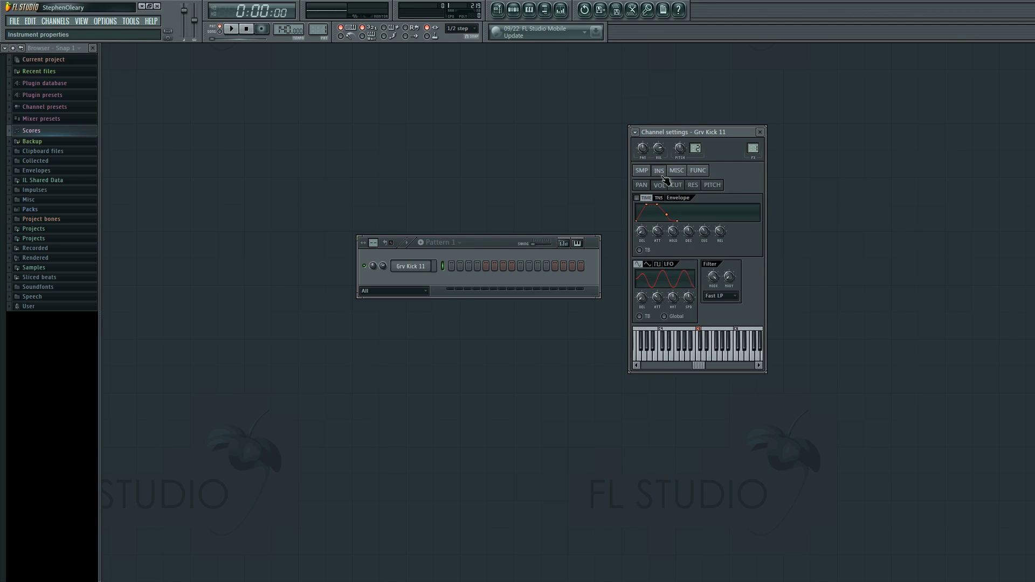
{"action": "left_click", "coordinate": [645, 172]}
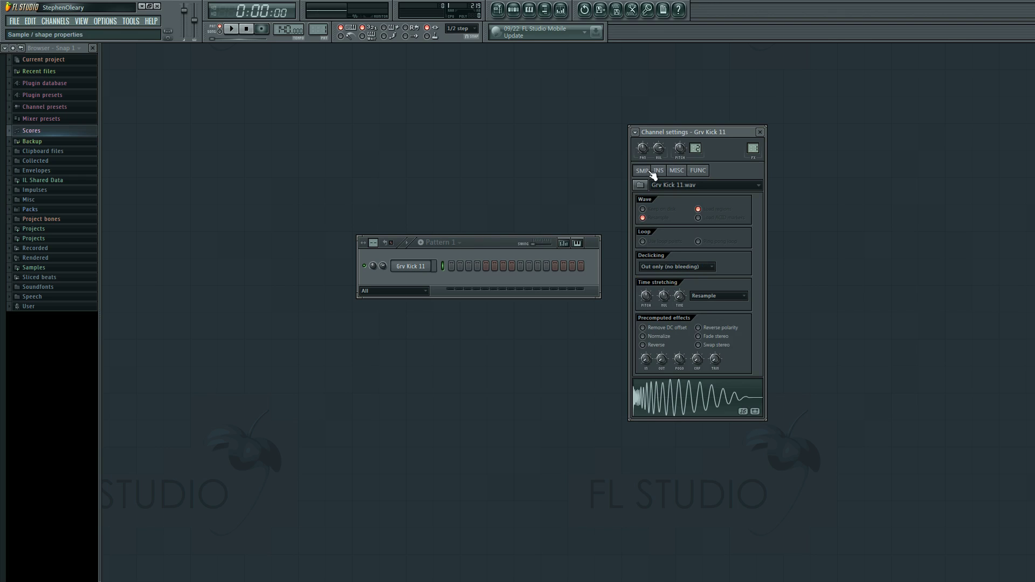
{"action": "left_click", "coordinate": [656, 170]}
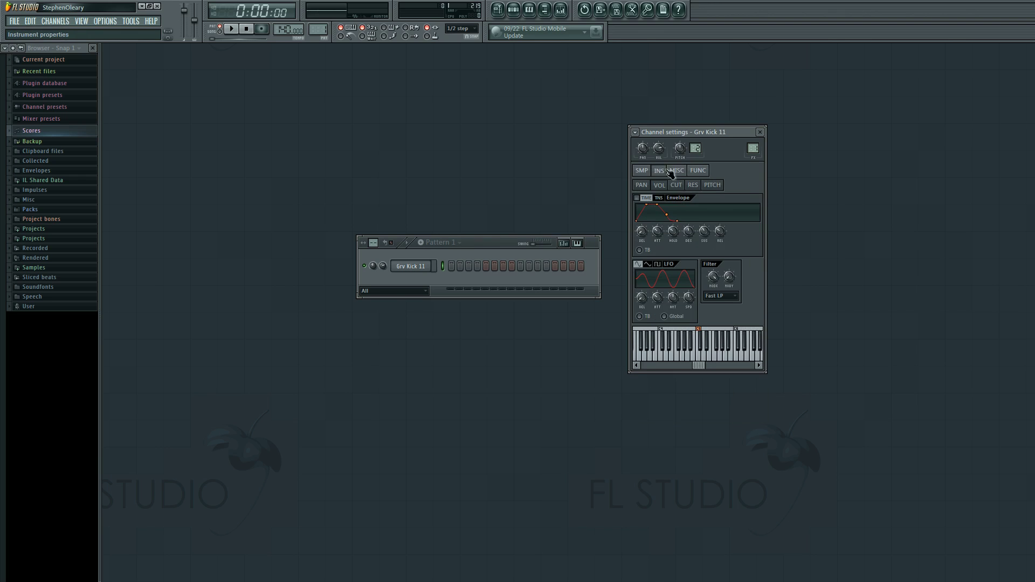
{"action": "left_click", "coordinate": [643, 170]}
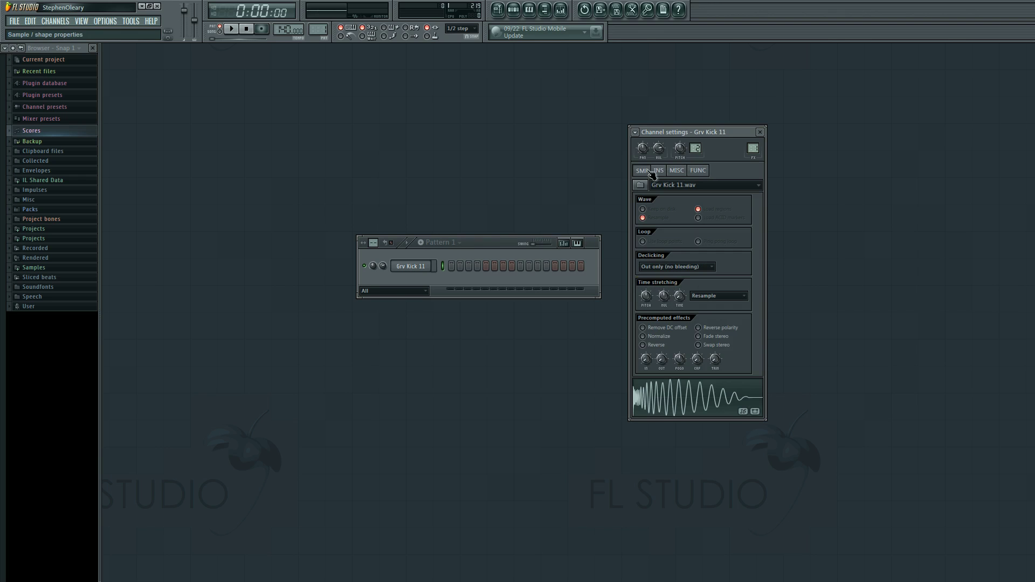
{"action": "left_click", "coordinate": [732, 351]}
{"action": "left_click_drag", "start_coordinate": [494, 241], "coordinate": [489, 268]}
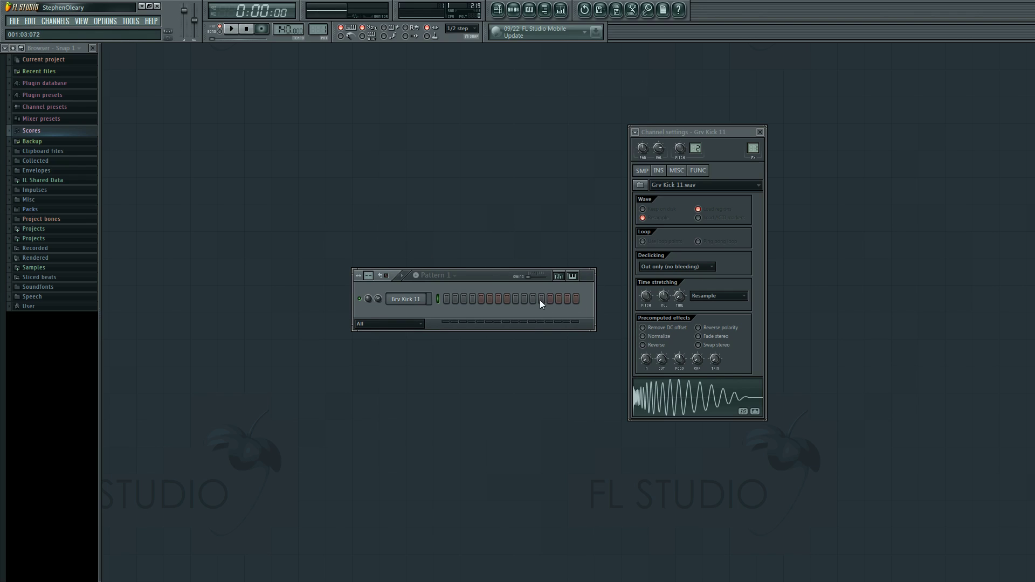
Add a kick hit on step 2, then switch the pattern selector to empty Pattern 3
{"action": "left_click", "coordinate": [455, 299]}
{"action": "left_click_drag", "start_coordinate": [318, 29], "coordinate": [319, 8]}
Bring the current pattern number down from 999 back to Pattern 1
{"action": "key", "text": "F5"}
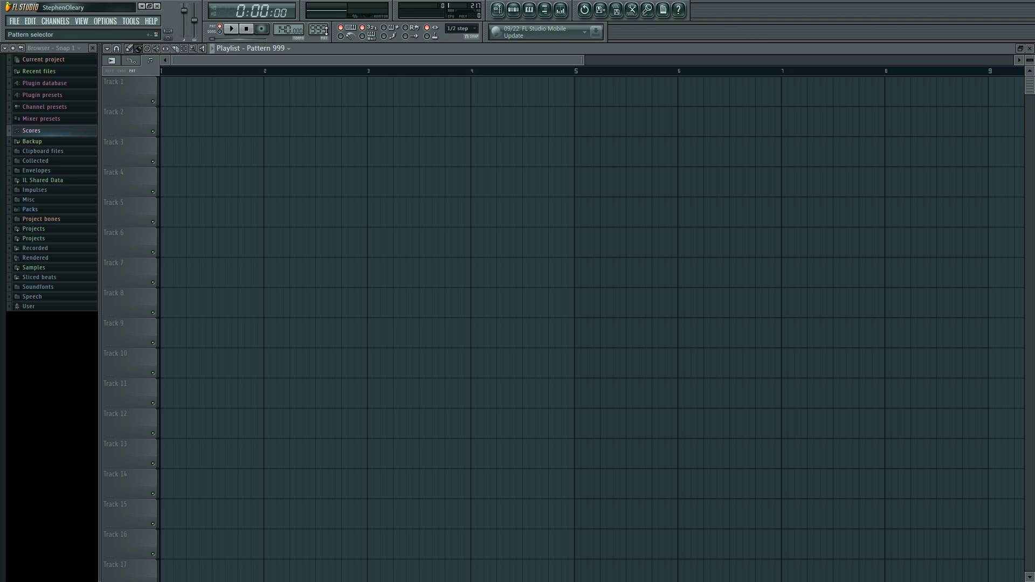
{"action": "left_click", "coordinate": [1030, 48]}
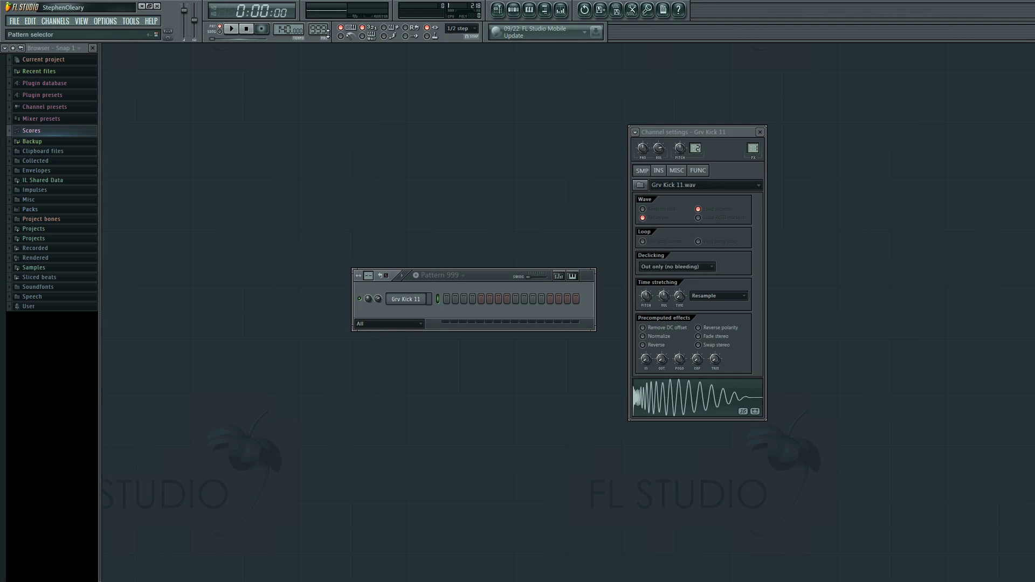
{"action": "left_click_drag", "start_coordinate": [318, 29], "coordinate": [318, 43]}
{"action": "left_click_drag", "start_coordinate": [486, 273], "coordinate": [489, 290]}
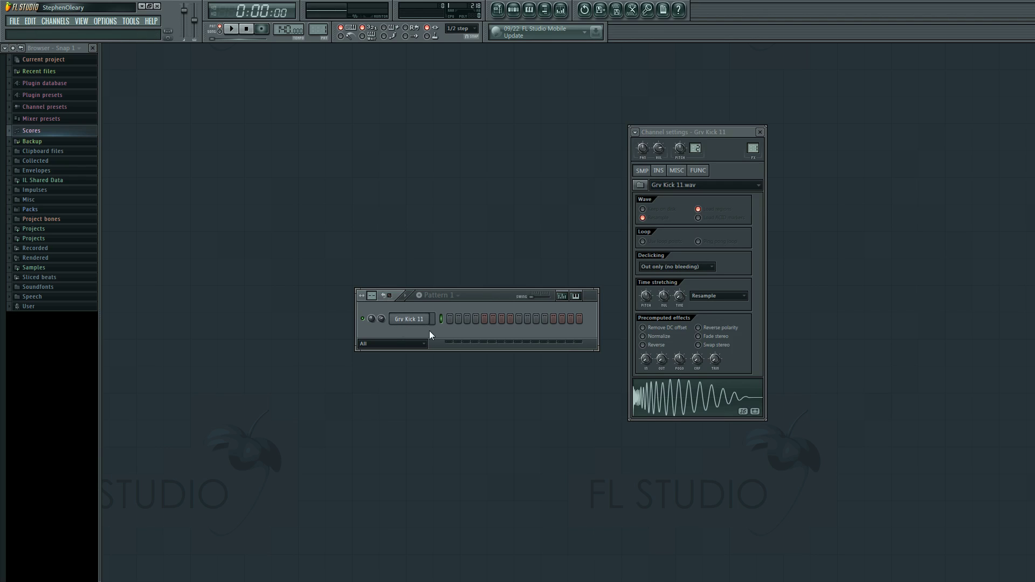
{"action": "left_click_drag", "start_coordinate": [318, 29], "coordinate": [318, 16]}
Add Grv Kick 11 hits on steps 1 and 5 and set the tempo to 127 BPM
{"action": "left_click", "coordinate": [449, 321]}
{"action": "left_click", "coordinate": [483, 321]}
{"action": "scroll", "coordinate": [282, 29], "scroll_direction": "down", "scroll_amount": 7}
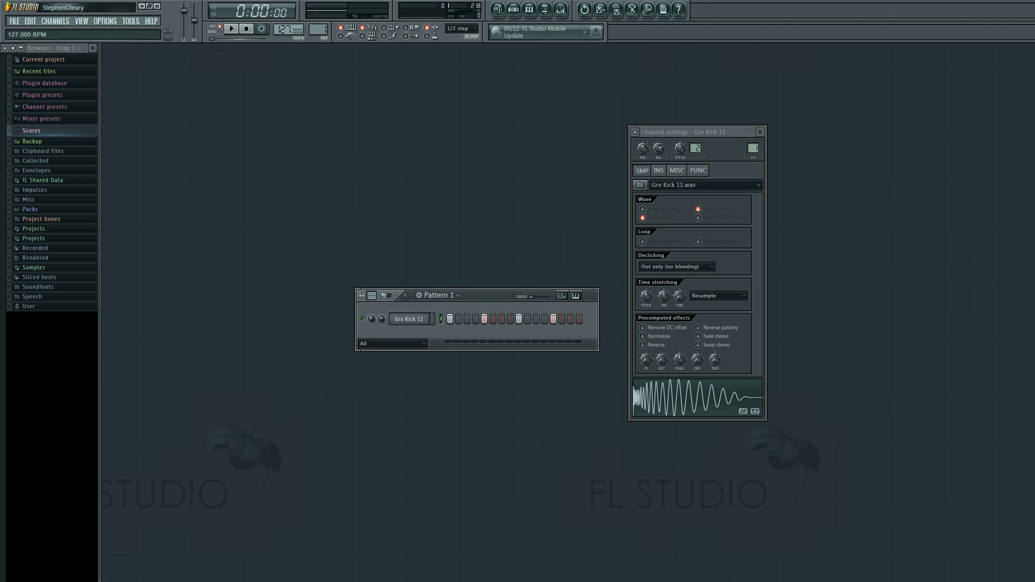
{"action": "scroll", "coordinate": [288, 29], "scroll_direction": "up", "scroll_amount": 2}
Play and stop the project and pattern repeatedly to audition the kick loop
{"action": "left_click", "coordinate": [231, 29]}
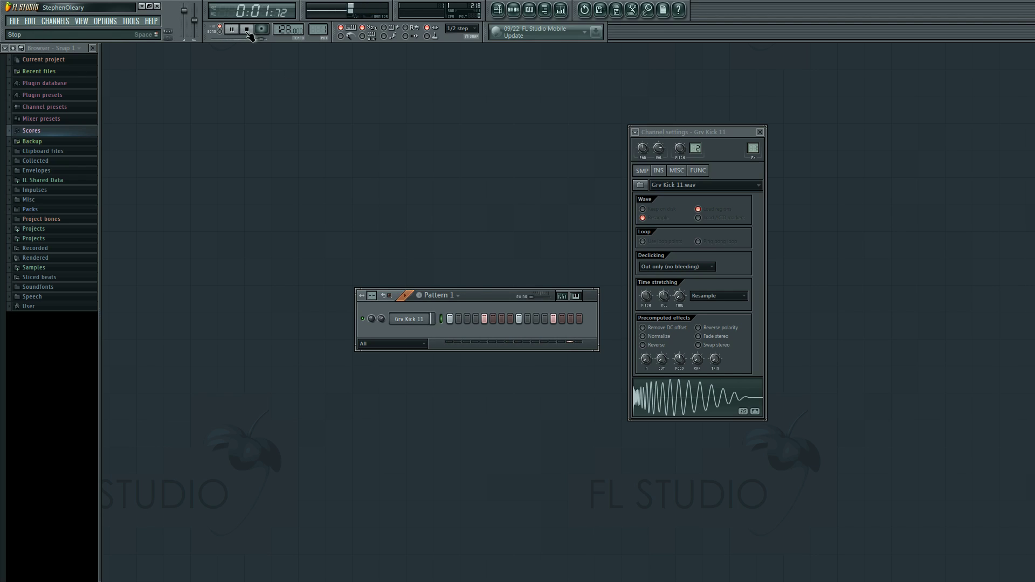
{"action": "left_click", "coordinate": [248, 31]}
{"action": "left_click", "coordinate": [405, 297]}
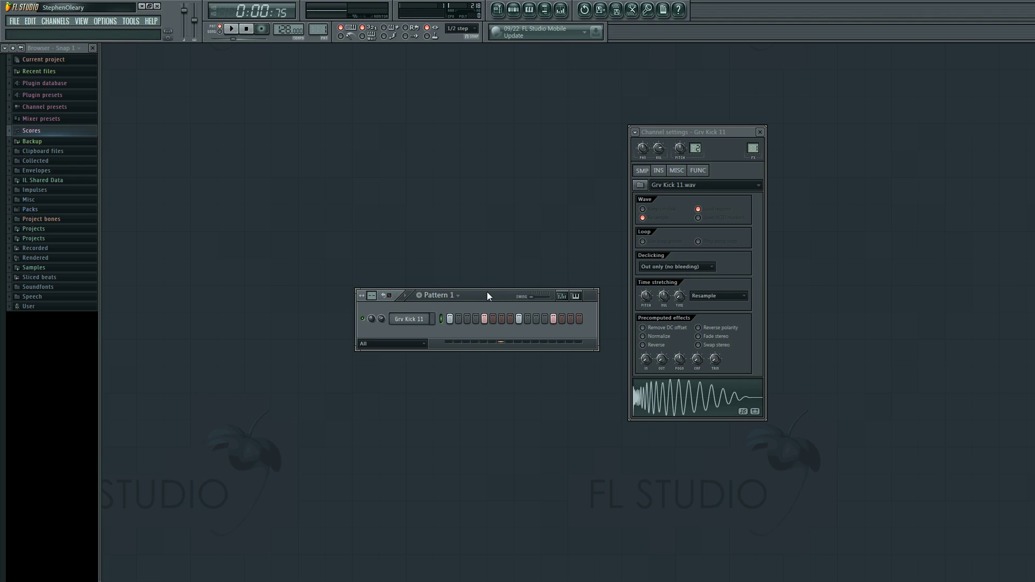
{"action": "key", "text": "space"}
{"action": "key", "text": "space"}
{"action": "left_click", "coordinate": [406, 298]}
{"action": "left_click", "coordinate": [408, 298]}
{"action": "left_click", "coordinate": [410, 300]}
{"action": "left_click", "coordinate": [409, 300]}
{"action": "left_click", "coordinate": [409, 300]}
{"action": "left_click", "coordinate": [247, 30]}
{"action": "left_click", "coordinate": [235, 32]}
{"action": "left_click", "coordinate": [235, 32]}
{"action": "left_click", "coordinate": [246, 29]}
{"action": "mouse_move", "coordinate": [479, 296]}
{"action": "left_mouse_down"}
{"action": "mouse_move", "coordinate": [462, 264]}
{"action": "mouse_move", "coordinate": [462, 288]}
{"action": "mouse_move", "coordinate": [477, 283]}
{"action": "left_mouse_up"}
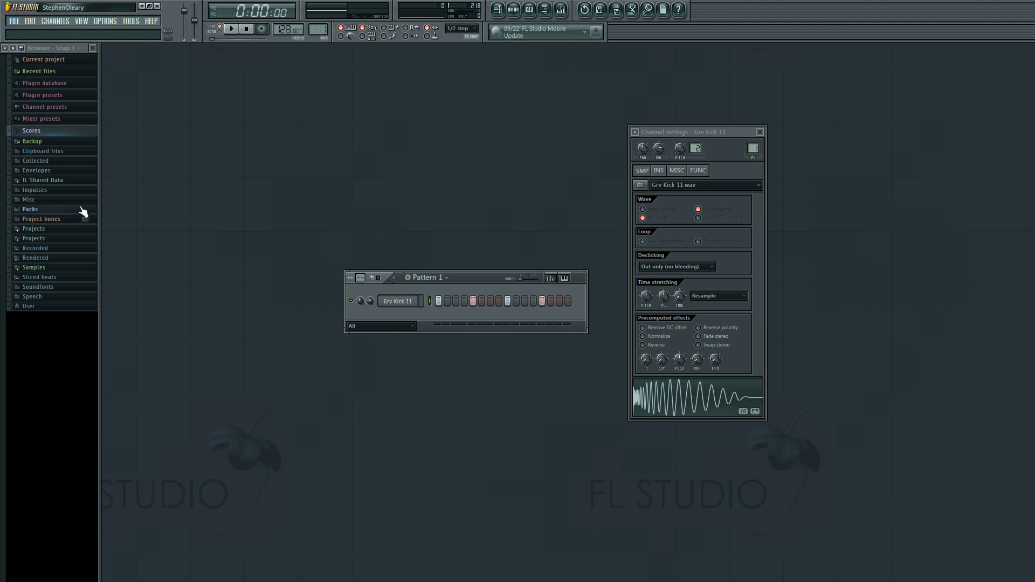
Open the kick's sample chooser, go up to the Patches folder, and cancel
{"action": "left_click", "coordinate": [642, 185]}
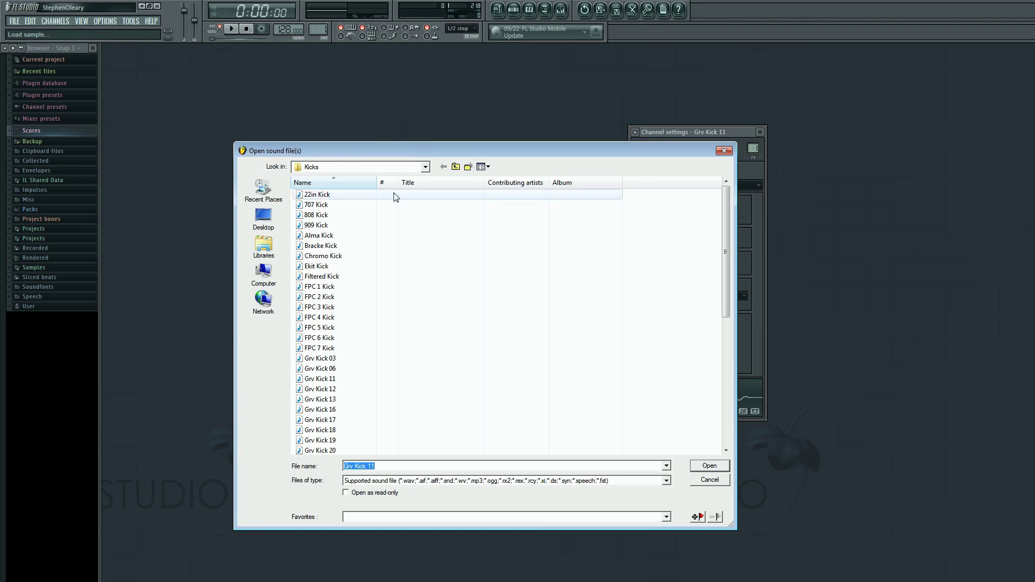
{"action": "left_click", "coordinate": [457, 168]}
{"action": "left_click", "coordinate": [456, 167]}
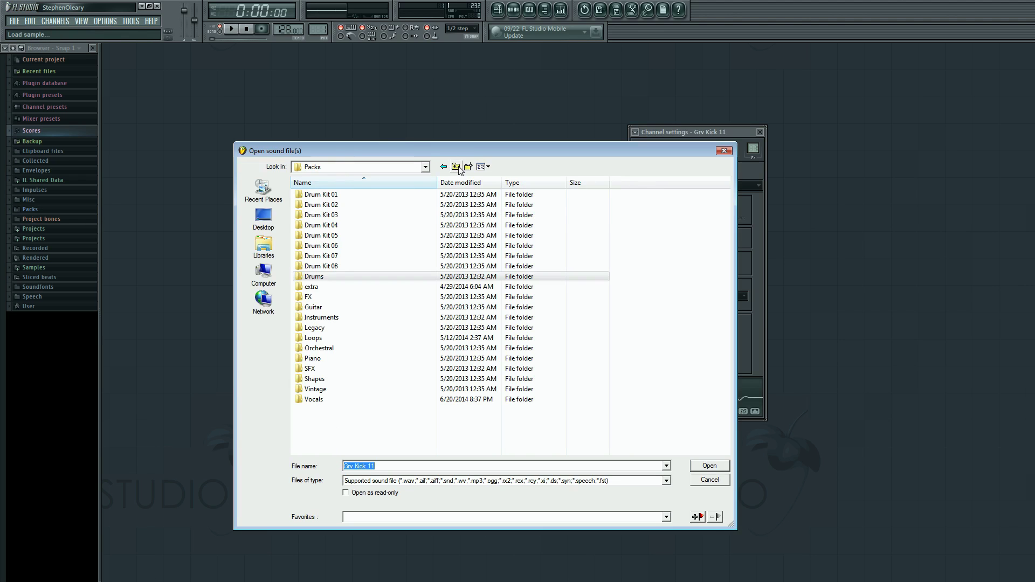
{"action": "left_click", "coordinate": [456, 167]}
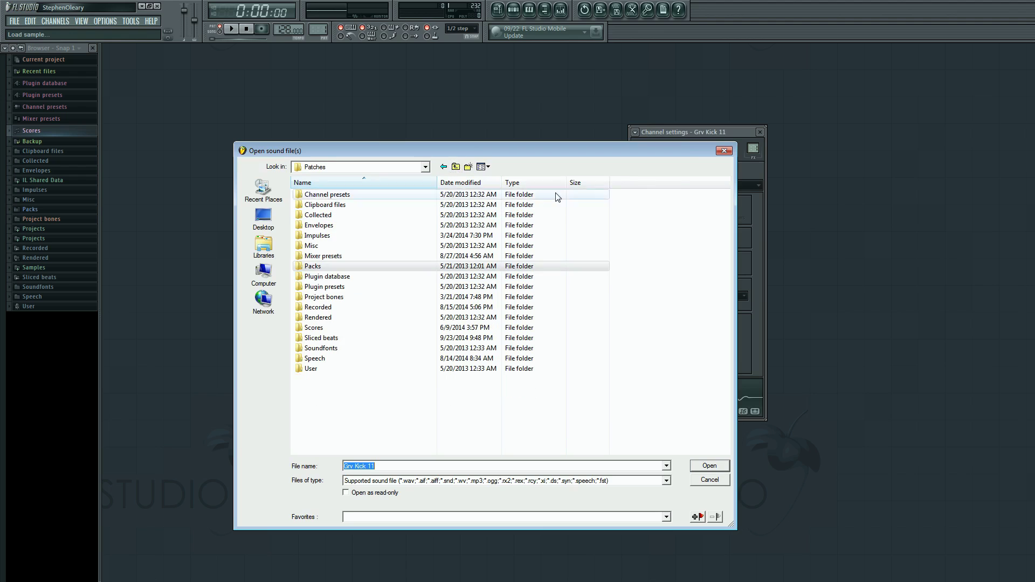
{"action": "left_click", "coordinate": [723, 150]}
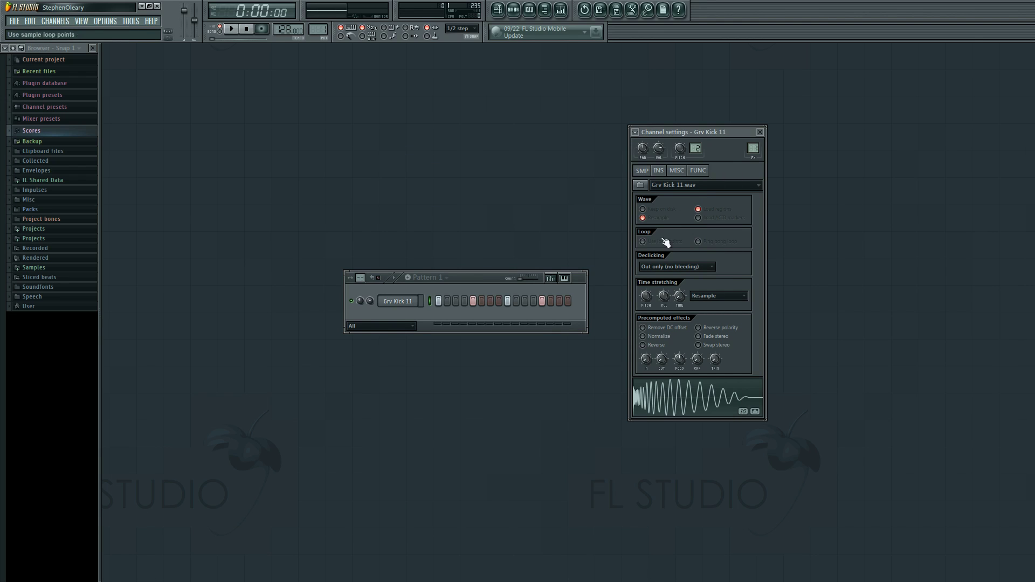
Expand Packs > Drums > Snares in the Browser and preview Grv Snareclap 03 and 11
{"action": "left_click", "coordinate": [55, 210]}
{"action": "left_click", "coordinate": [63, 297]}
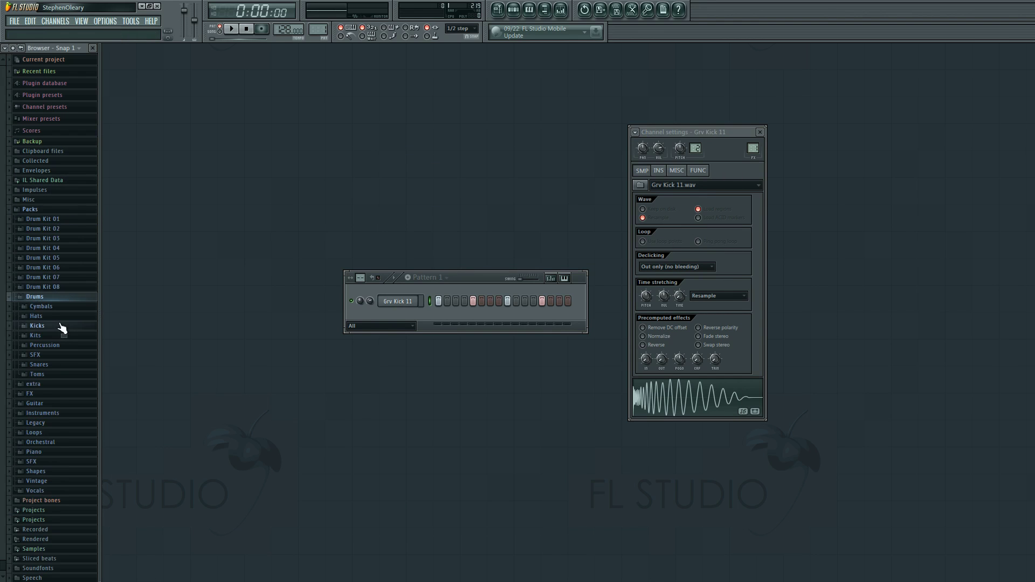
{"action": "left_click", "coordinate": [59, 364]}
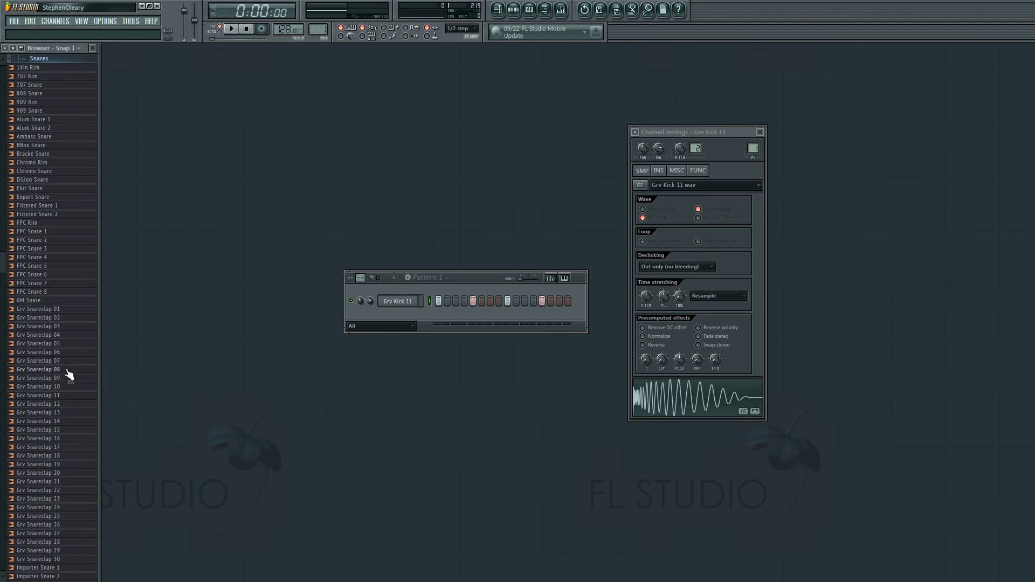
{"action": "left_click", "coordinate": [62, 330]}
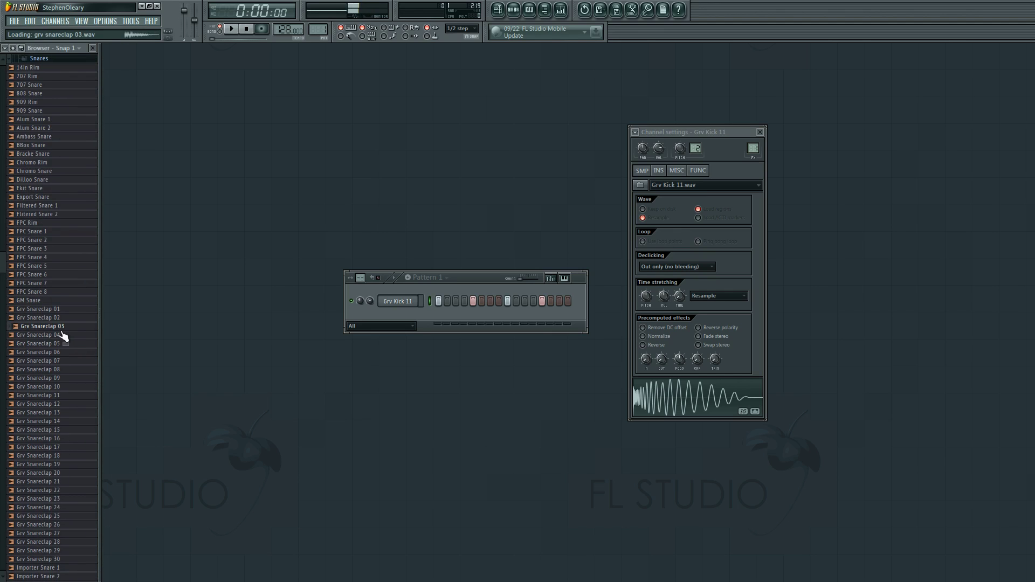
{"action": "left_click", "coordinate": [71, 396]}
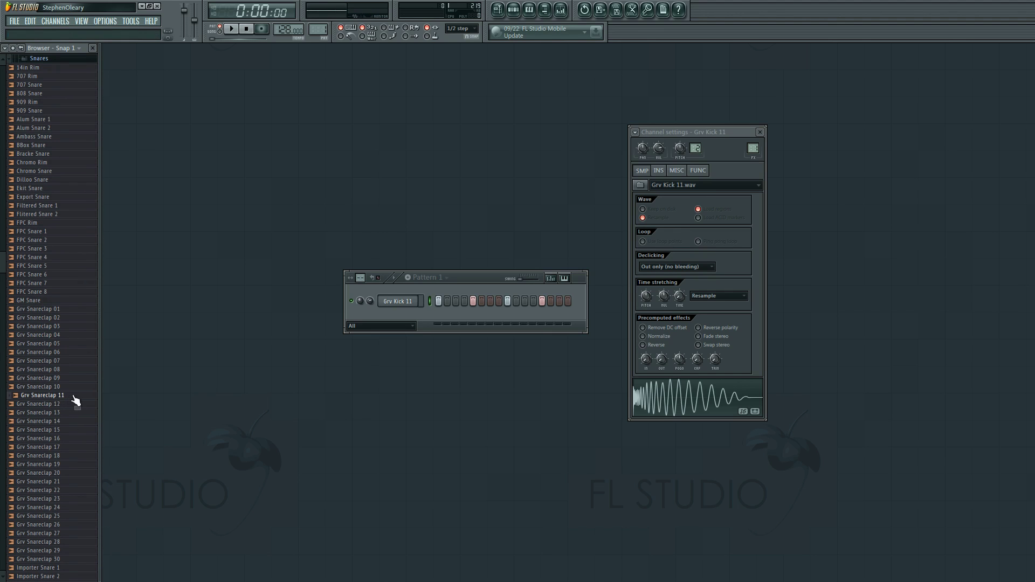
{"action": "mouse_move", "coordinate": [74, 397]}
{"action": "left_mouse_down"}
{"action": "mouse_move", "coordinate": [75, 363]}
{"action": "mouse_move", "coordinate": [68, 397]}
{"action": "left_mouse_up"}
{"action": "right_click", "coordinate": [61, 394]}
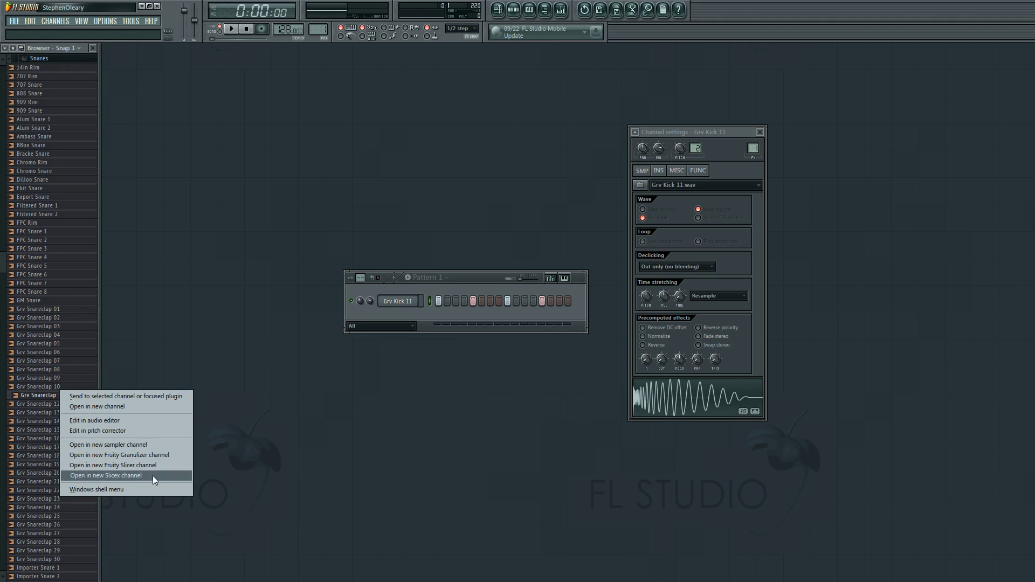
{"action": "left_click", "coordinate": [121, 490]}
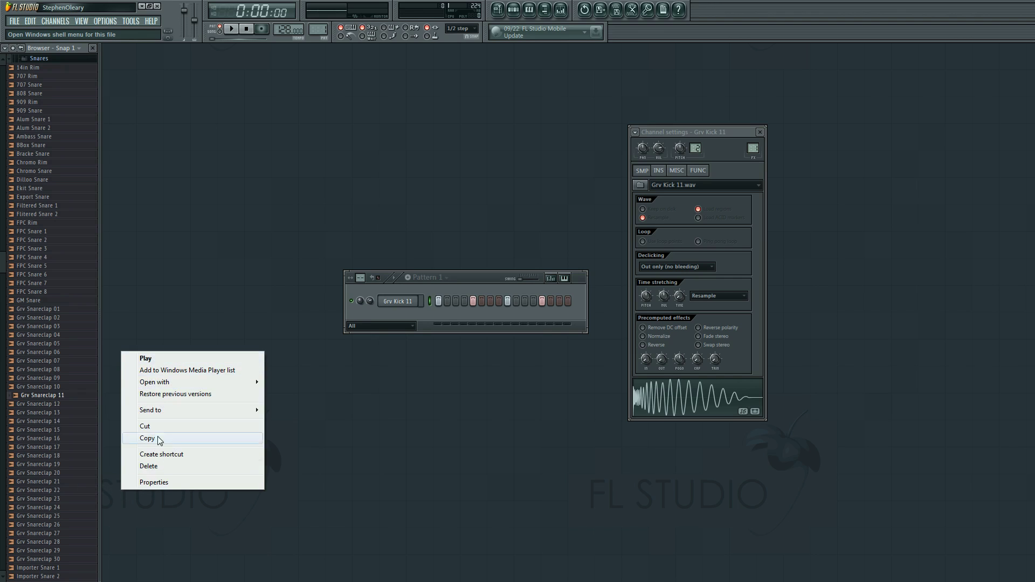
{"action": "left_click", "coordinate": [166, 358]}
{"action": "right_click", "coordinate": [59, 399]}
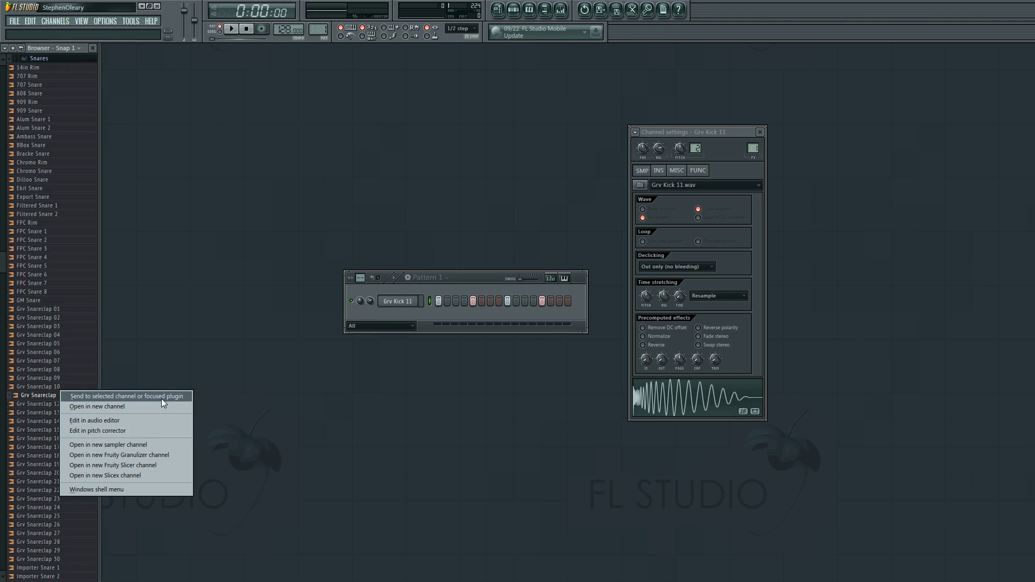
{"action": "left_click", "coordinate": [411, 302]}
{"action": "left_click", "coordinate": [411, 302]}
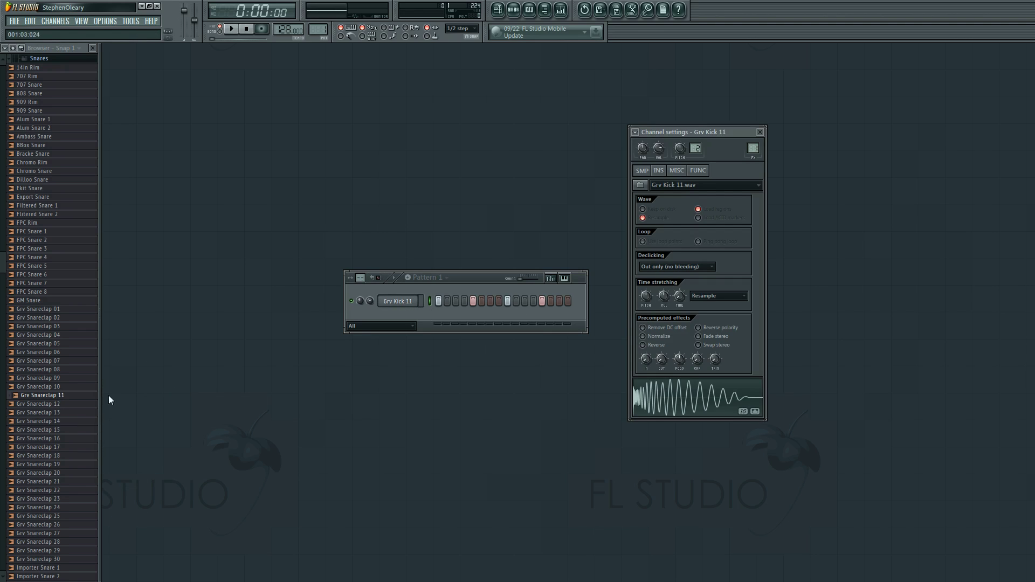
Load Grv Snareclap 11 via Open in new channel and play the pattern once
{"action": "right_click", "coordinate": [76, 397]}
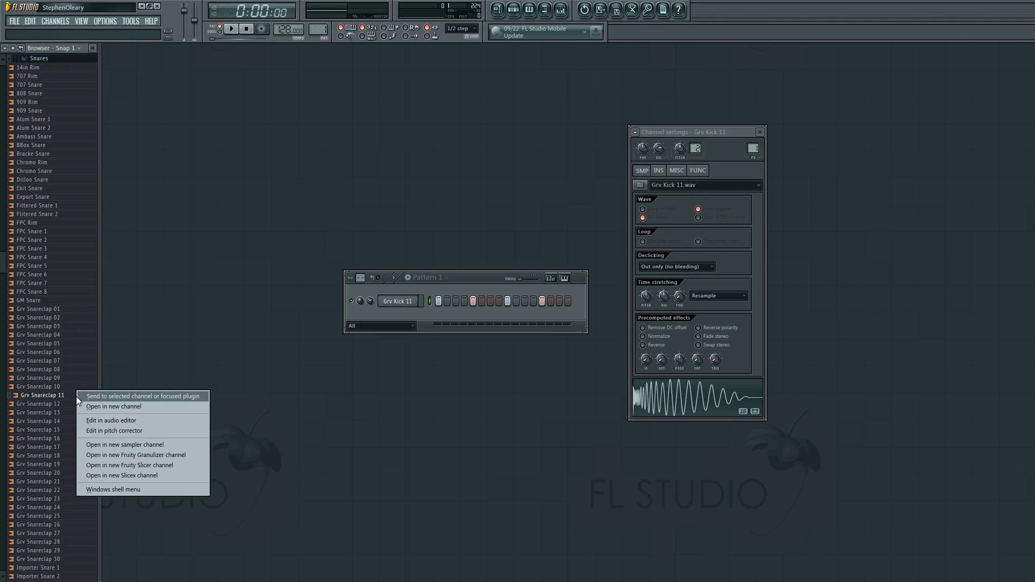
{"action": "left_click", "coordinate": [107, 407]}
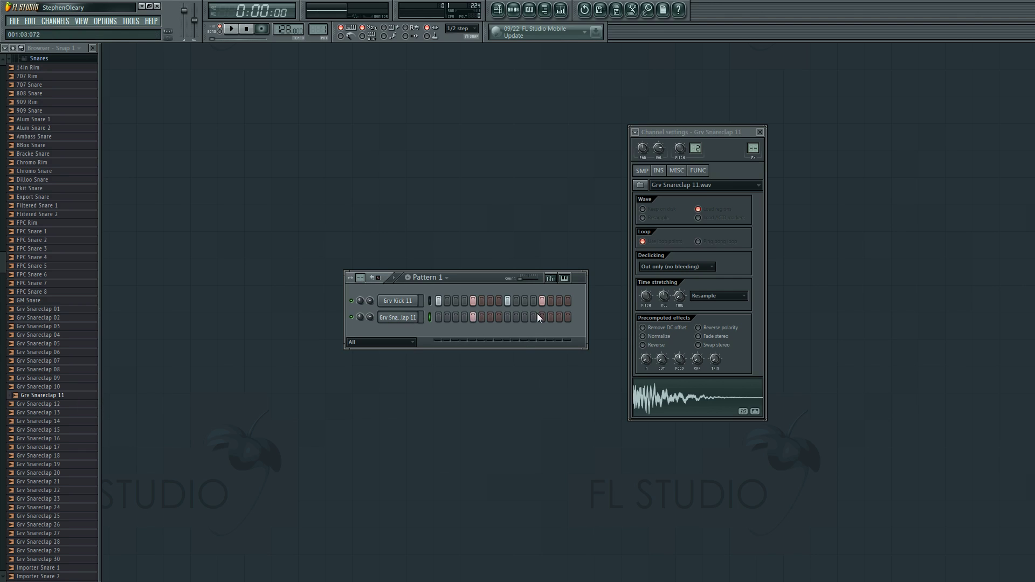
{"action": "left_click", "coordinate": [231, 28]}
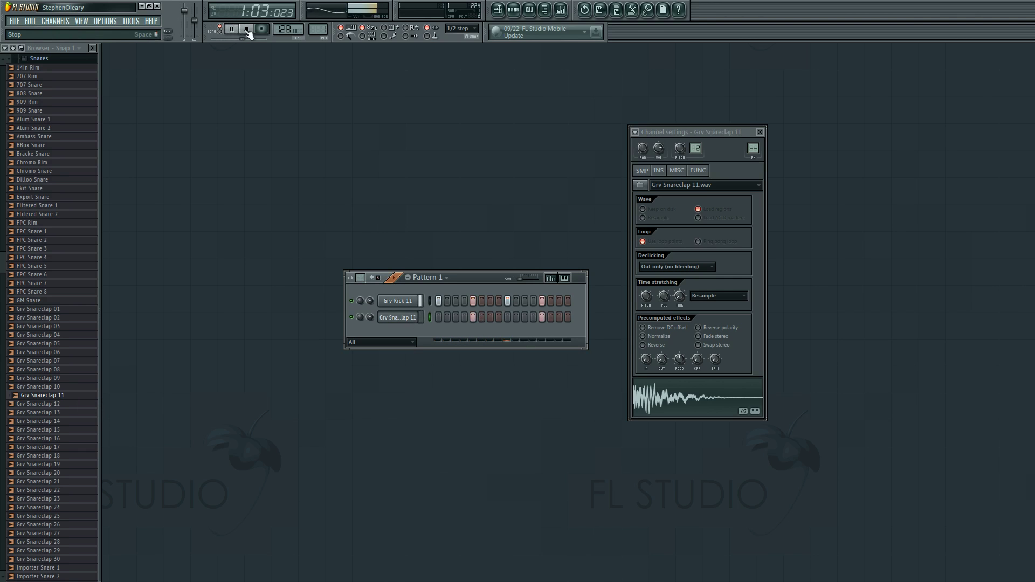
{"action": "left_click", "coordinate": [246, 29]}
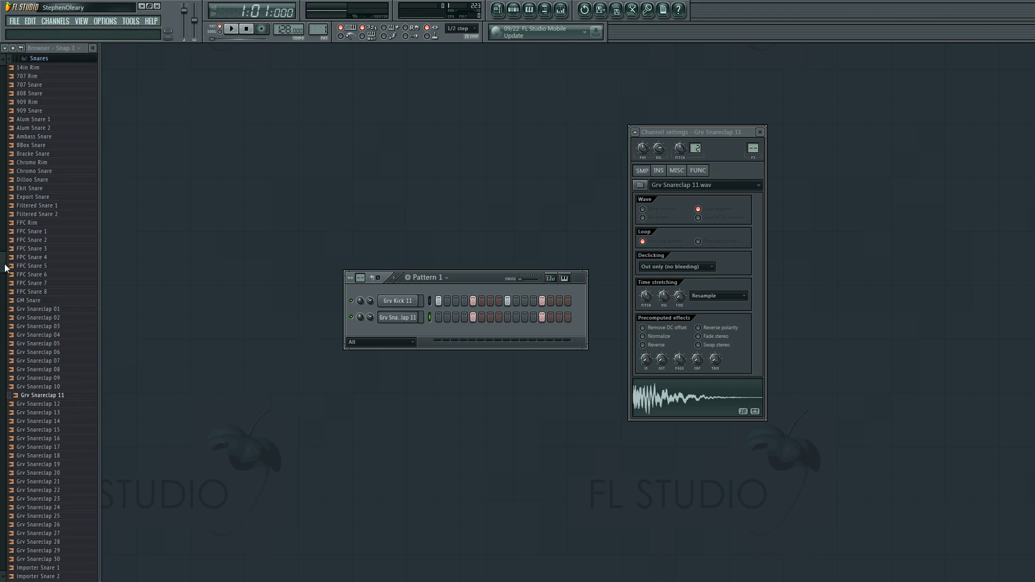
{"action": "scroll", "coordinate": [32, 227], "scroll_direction": "up", "scroll_amount": 5}
Collapse Snares, open Hats, and preview Ekit 3 Hat, Ekit 4 Hat, Grv CH 03 and Grv CH 05
{"action": "left_click", "coordinate": [60, 174]}
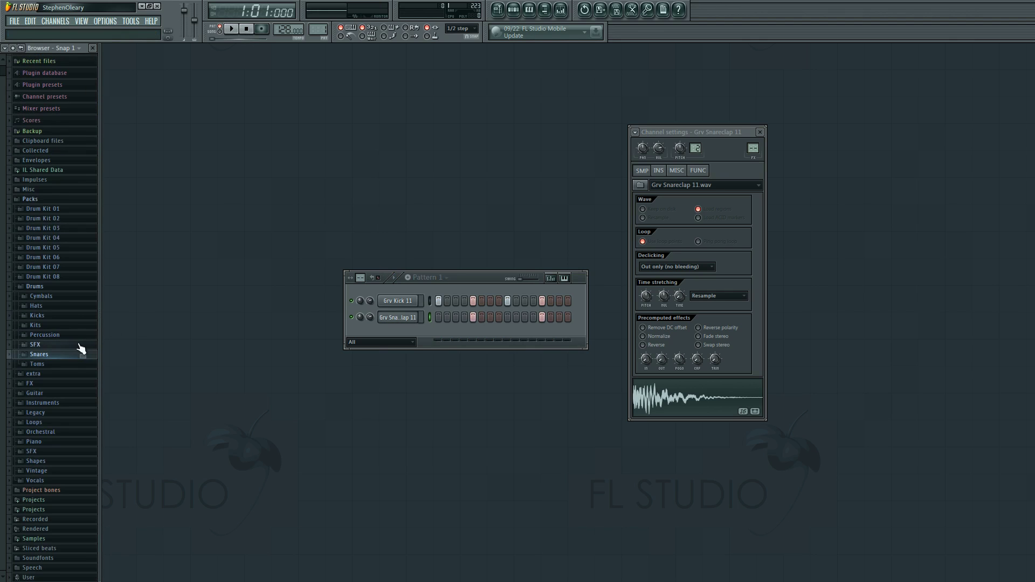
{"action": "left_click", "coordinate": [70, 307]}
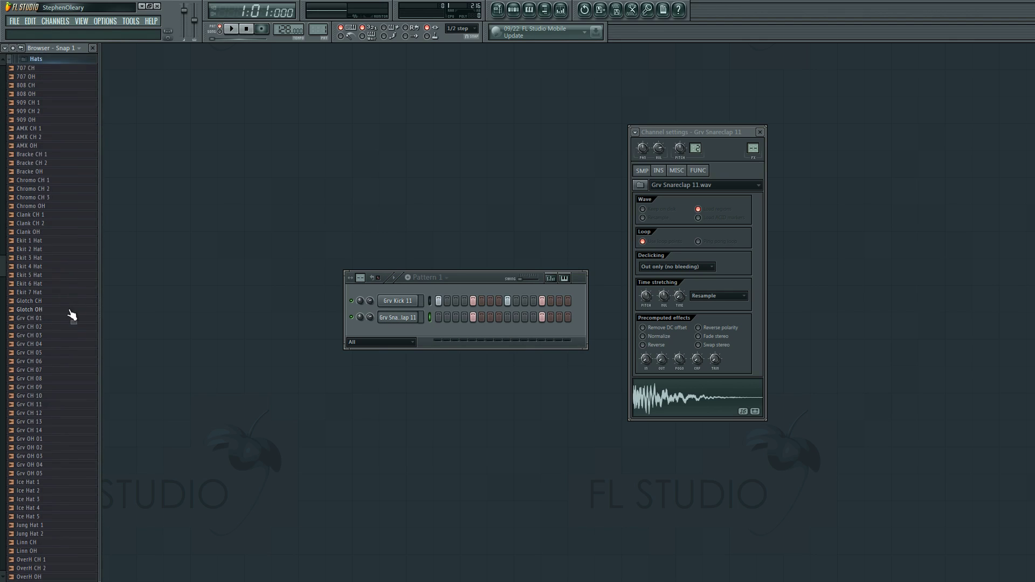
{"action": "left_click", "coordinate": [61, 260]}
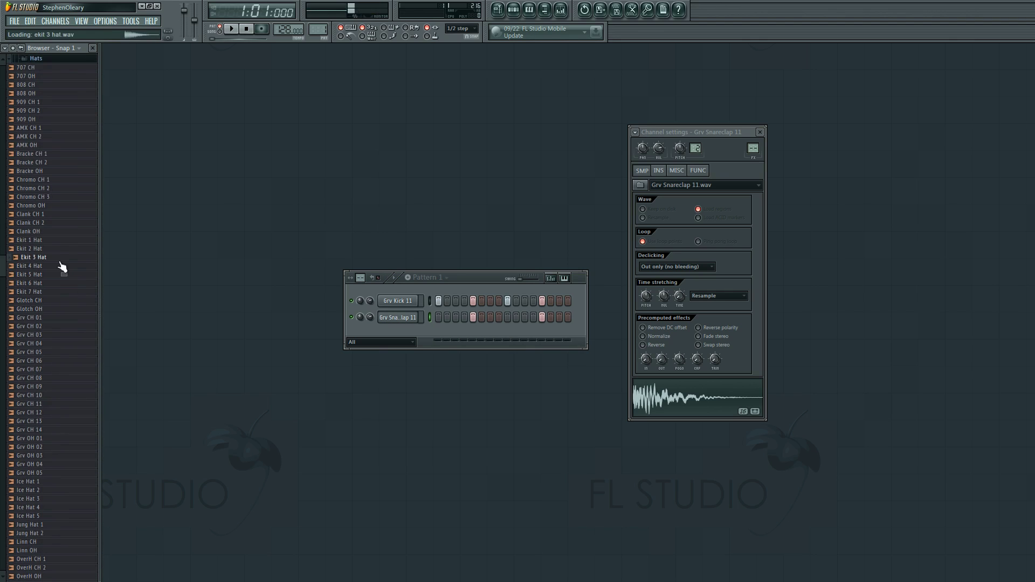
{"action": "left_click", "coordinate": [62, 267]}
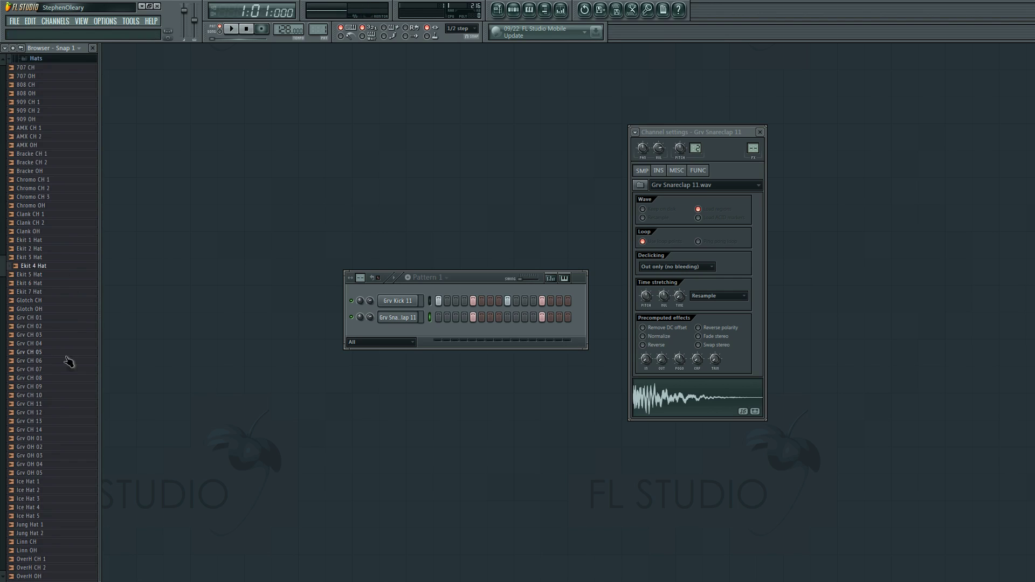
{"action": "left_click", "coordinate": [62, 336]}
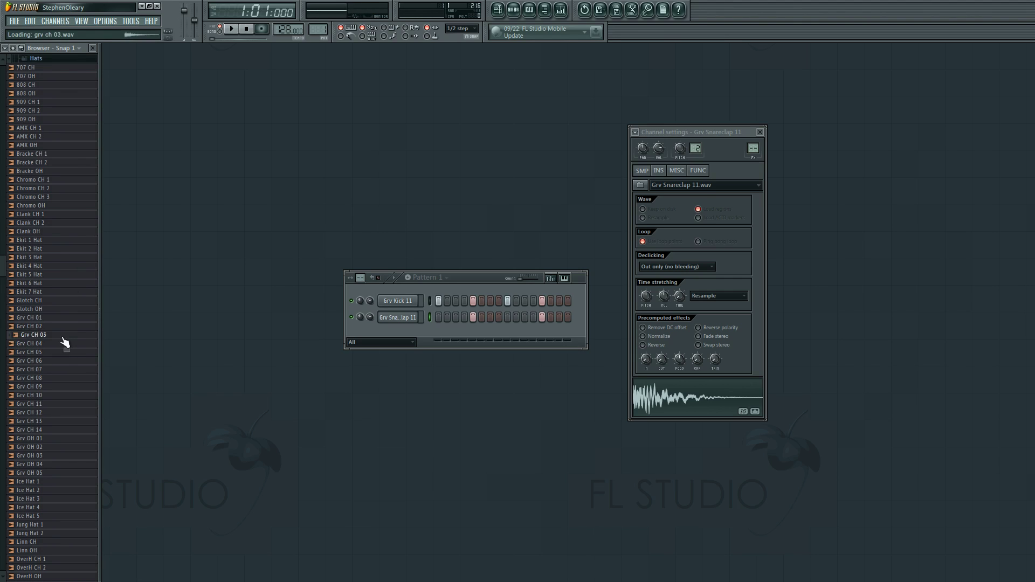
{"action": "left_click", "coordinate": [65, 354]}
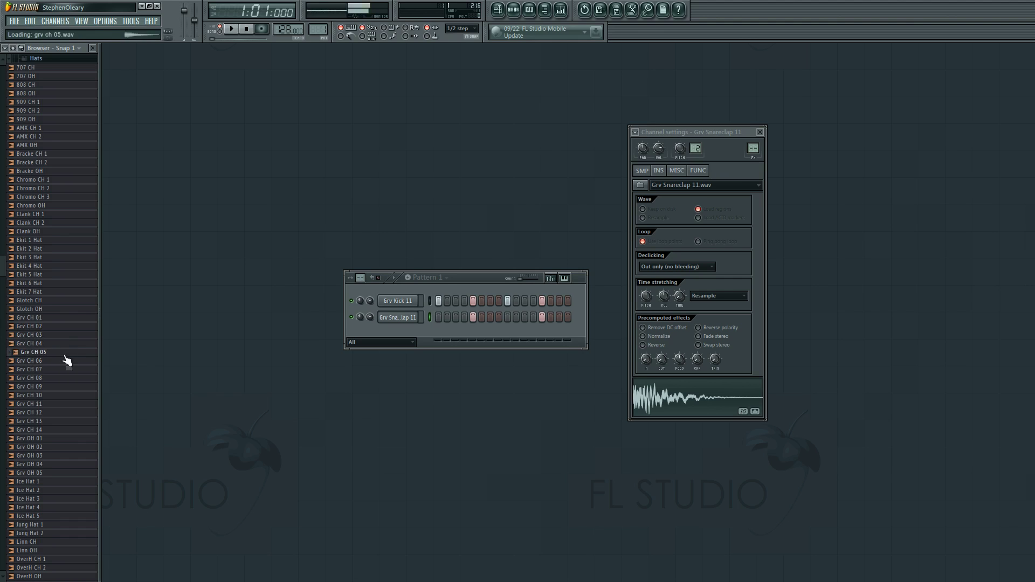
{"action": "left_click", "coordinate": [63, 336]}
{"action": "left_click", "coordinate": [64, 354]}
{"action": "left_click", "coordinate": [61, 354]}
Drag Grv CH 05 from the Browser into the channel rack as a new channel
{"action": "right_click", "coordinate": [61, 352]}
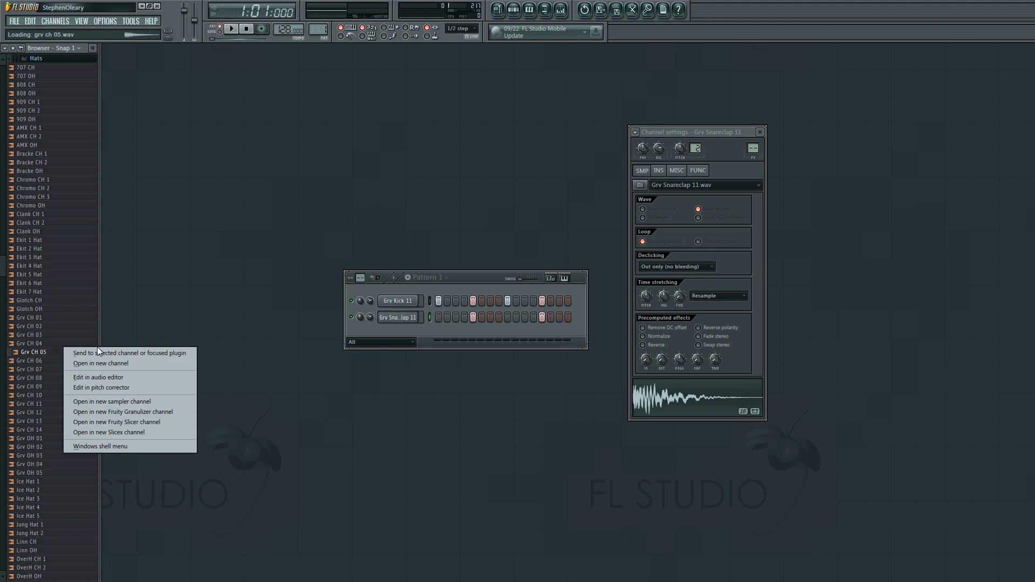
{"action": "left_click", "coordinate": [25, 354]}
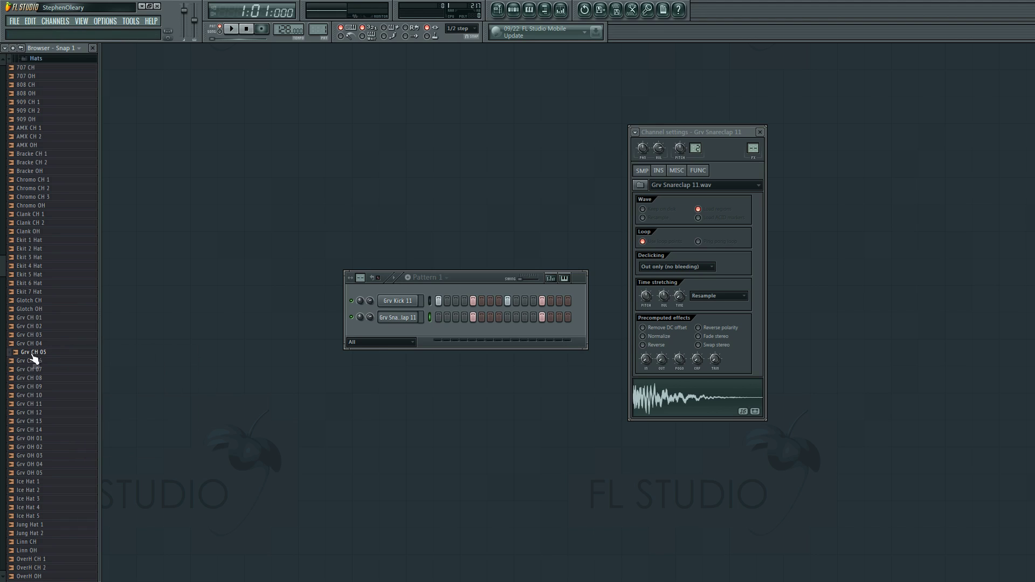
{"action": "left_click_drag", "start_coordinate": [31, 356], "coordinate": [68, 357]}
{"action": "mouse_move", "coordinate": [393, 329]}
{"action": "left_mouse_down"}
{"action": "mouse_move", "coordinate": [390, 302]}
{"action": "mouse_move", "coordinate": [400, 333]}
{"action": "left_mouse_up"}
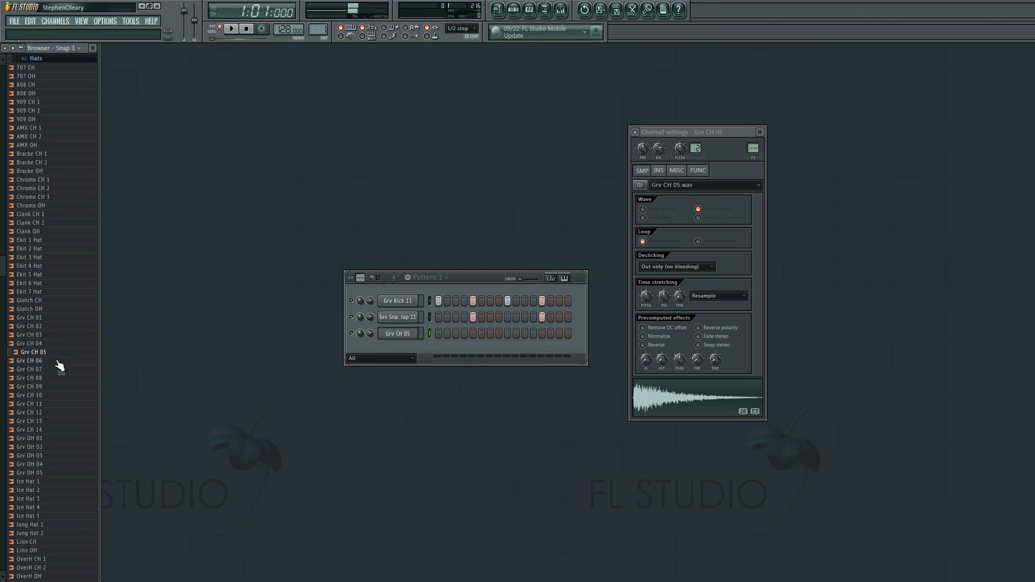
Add Grv CH 06 to the rack and turn on steps 1 and 16 of Grv CH 05, previewing with playback
{"action": "left_click_drag", "start_coordinate": [57, 363], "coordinate": [397, 349]}
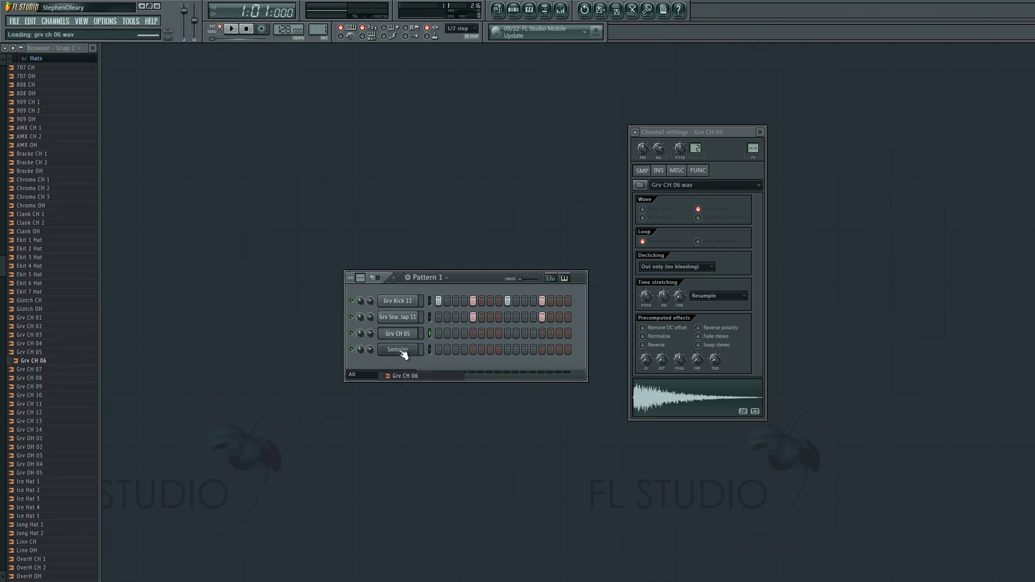
{"action": "left_click", "coordinate": [439, 333]}
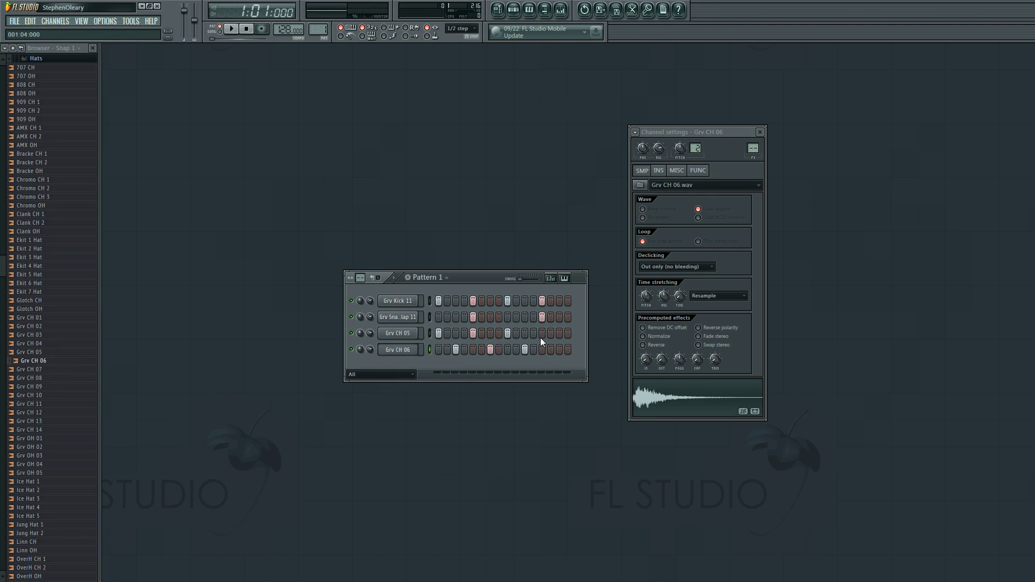
{"action": "key", "text": "space"}
{"action": "left_click", "coordinate": [568, 334]}
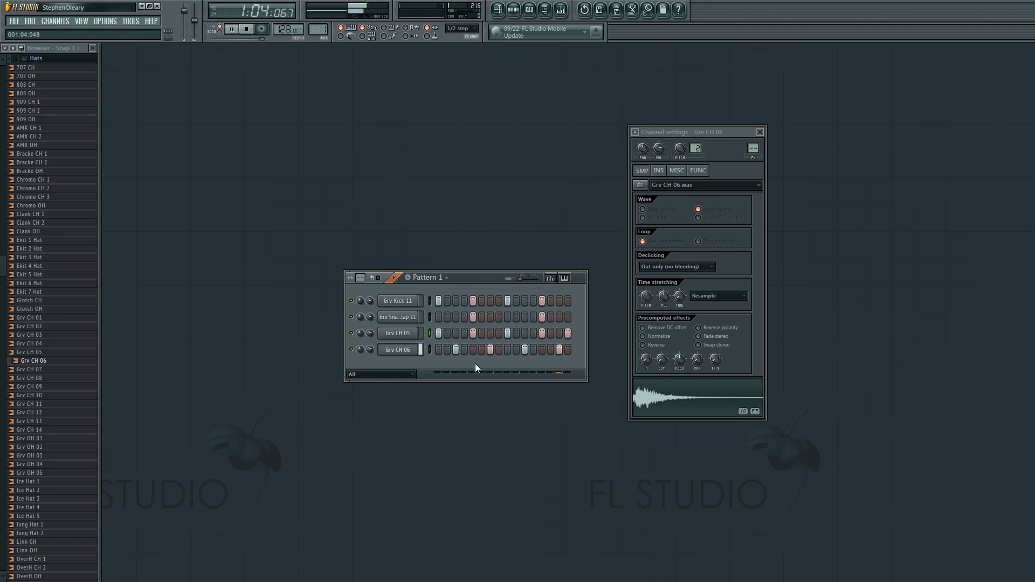
{"action": "key", "text": "space"}
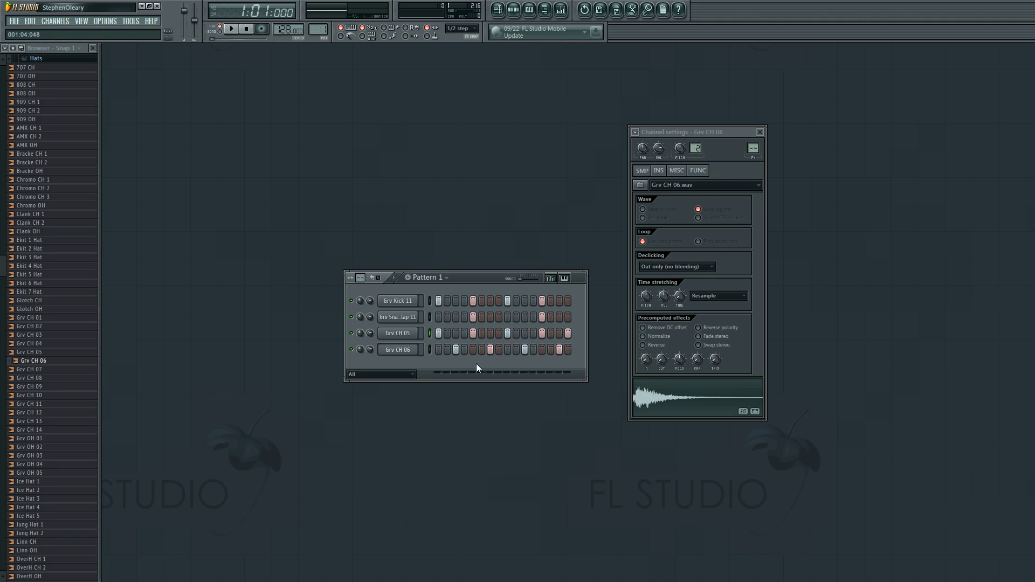
Select the kick, snareclap and both hat channels together via their selector LEDs
{"action": "left_click_drag", "start_coordinate": [480, 276], "coordinate": [491, 285]}
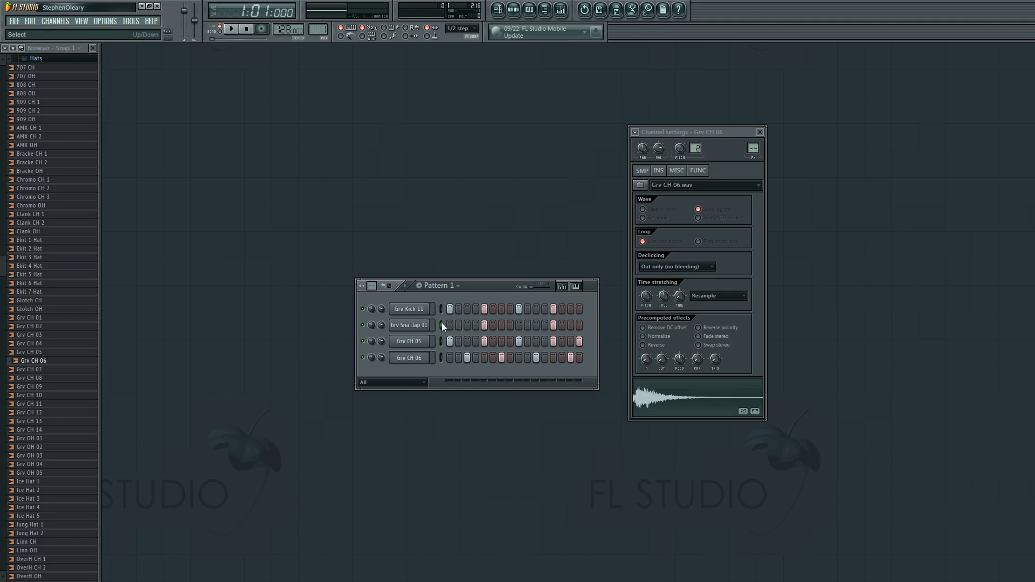
{"action": "left_click_drag", "start_coordinate": [442, 312], "coordinate": [445, 337]}
{"action": "left_click", "coordinate": [441, 309]}
{"action": "left_click", "coordinate": [441, 309]}
Group the selected channels under the name 'Drums'
{"action": "left_click", "coordinate": [56, 21]}
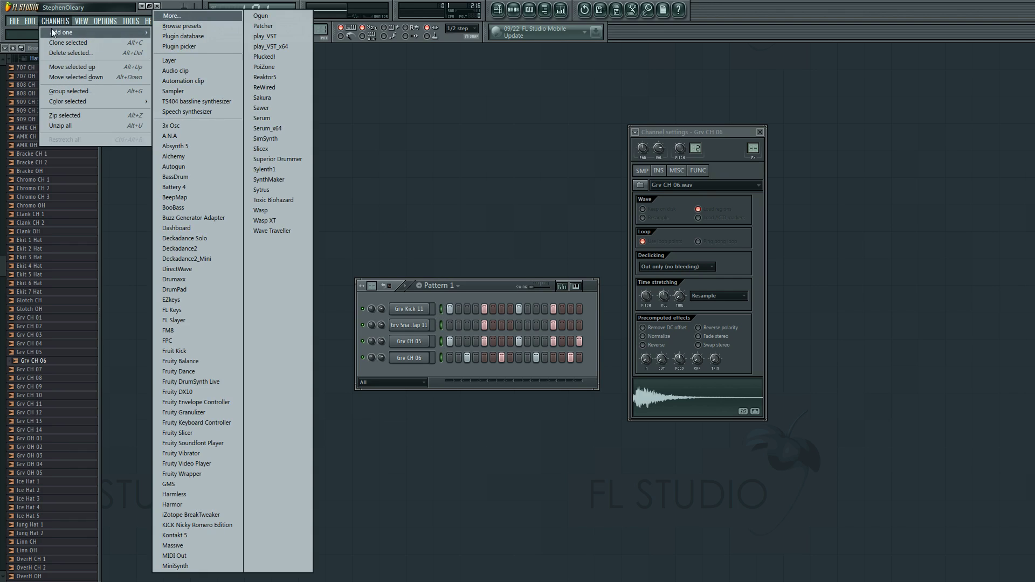
{"action": "left_click", "coordinate": [99, 92]}
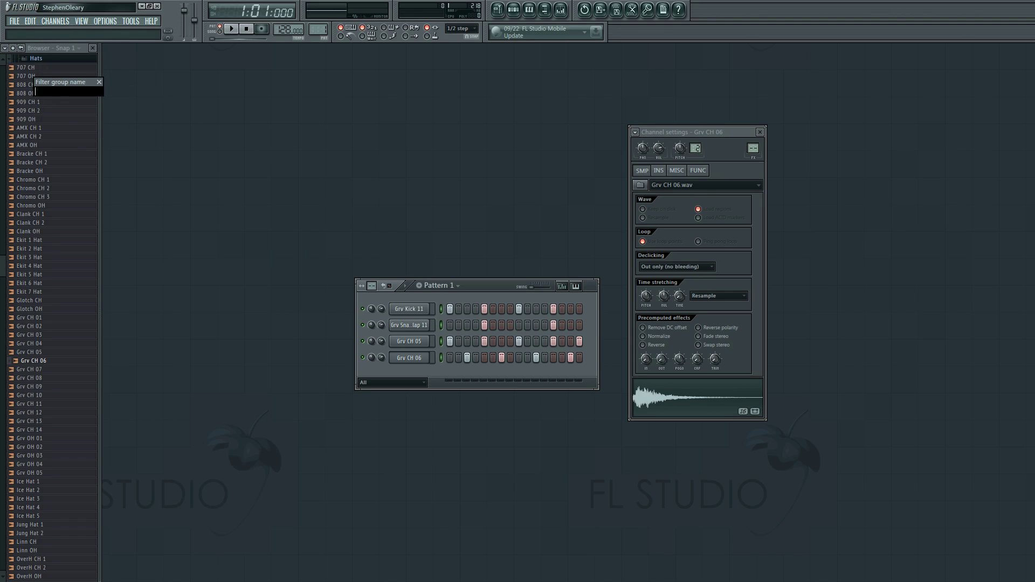
{"action": "left_click_drag", "start_coordinate": [58, 83], "coordinate": [438, 238]}
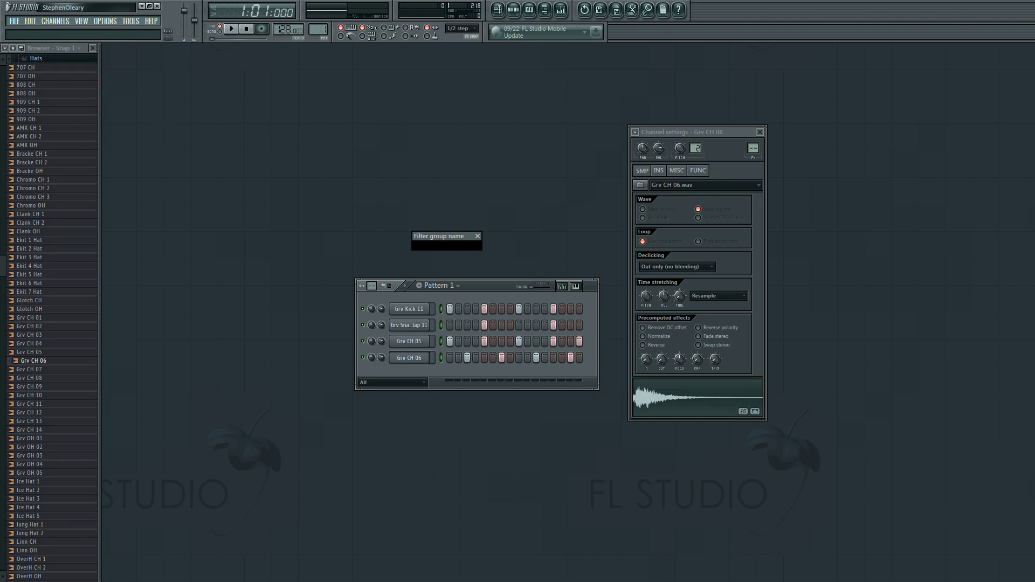
{"action": "type", "text": "Drums"}
{"action": "key", "text": "Return"}
Set the channel rack's group filter to show only the Drums group
{"action": "left_click", "coordinate": [411, 383]}
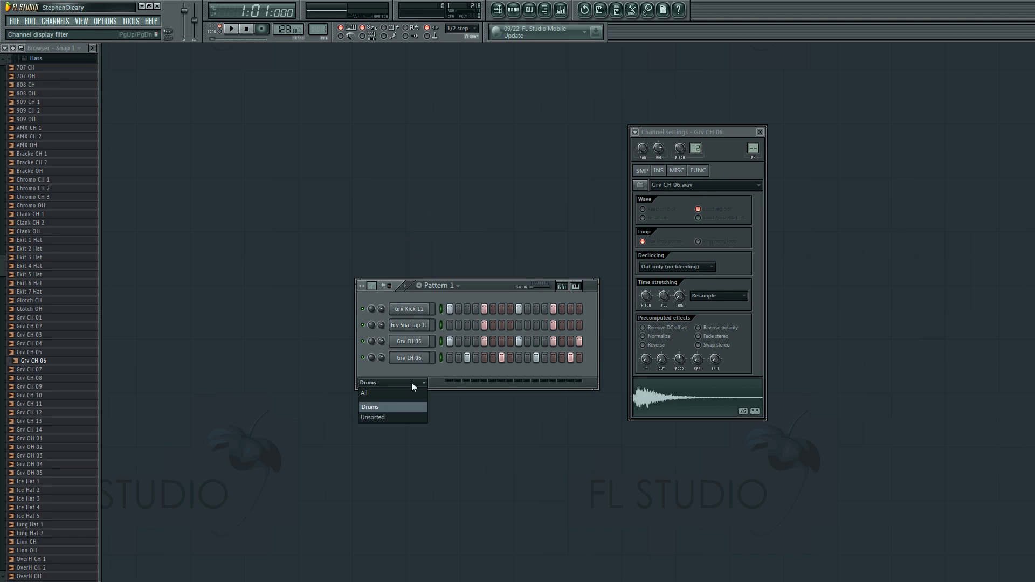
{"action": "left_click", "coordinate": [405, 384]}
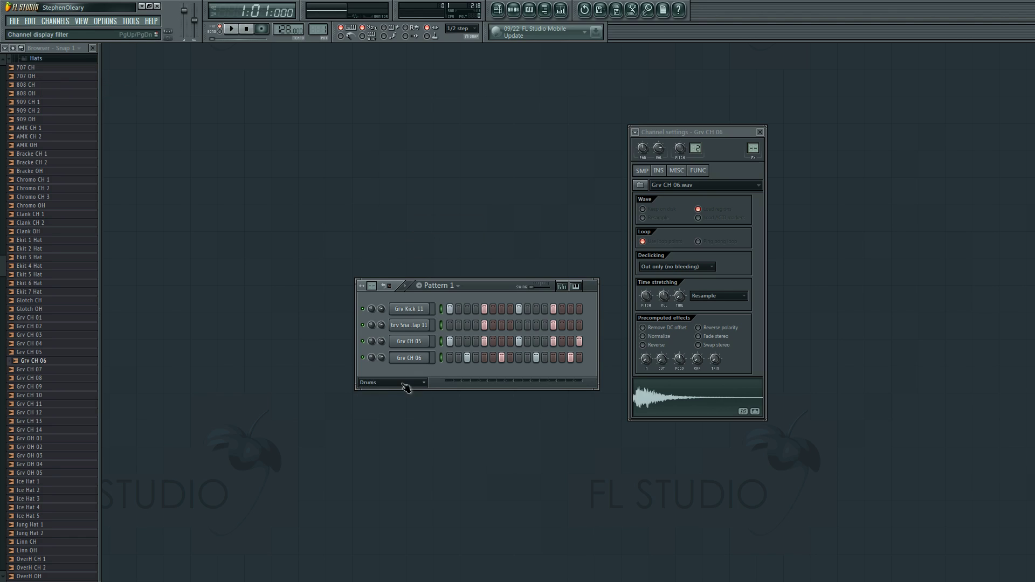
{"action": "left_click", "coordinate": [411, 384]}
{"action": "left_click", "coordinate": [401, 418]}
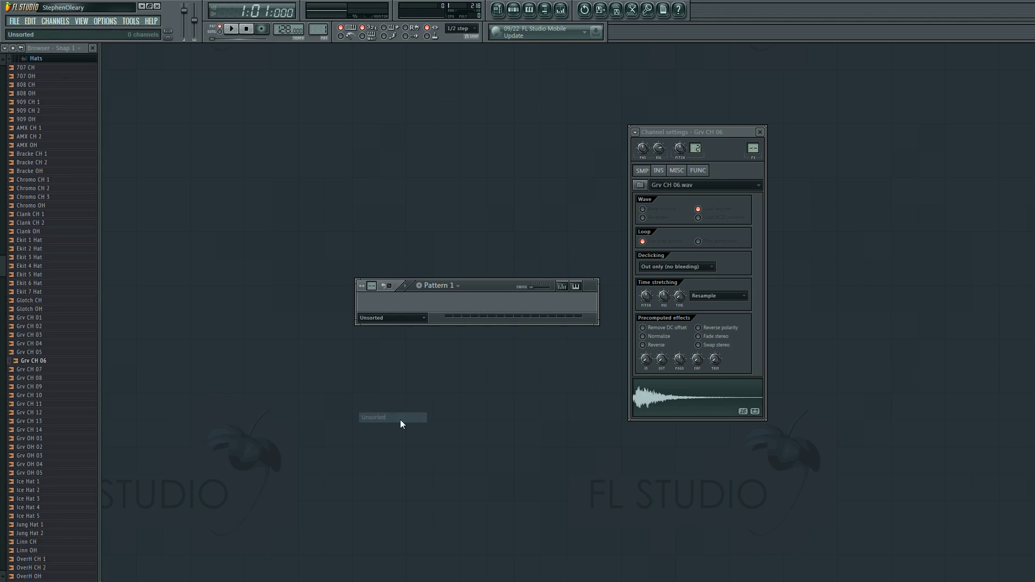
{"action": "left_click", "coordinate": [416, 319]}
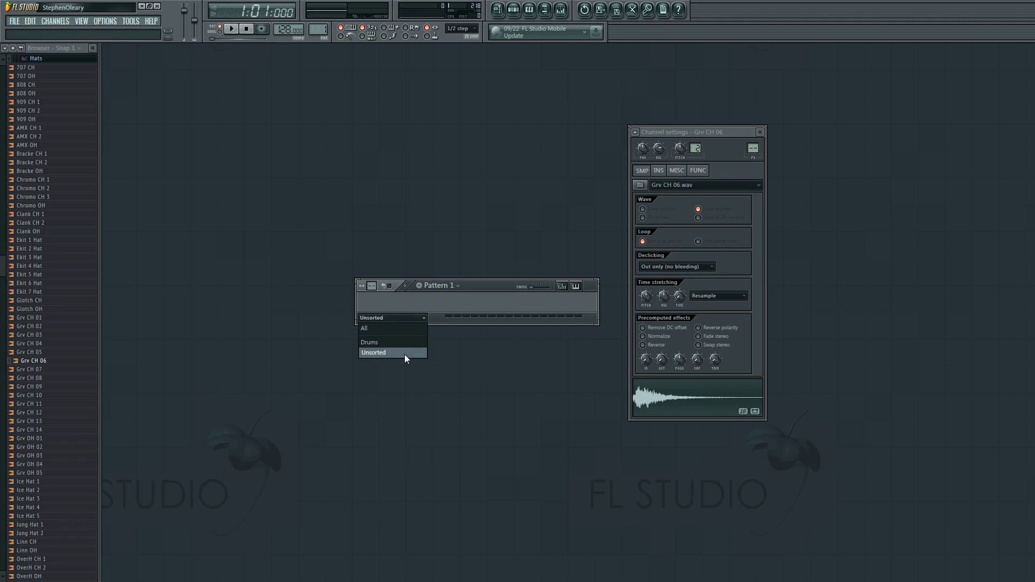
{"action": "left_click", "coordinate": [407, 344]}
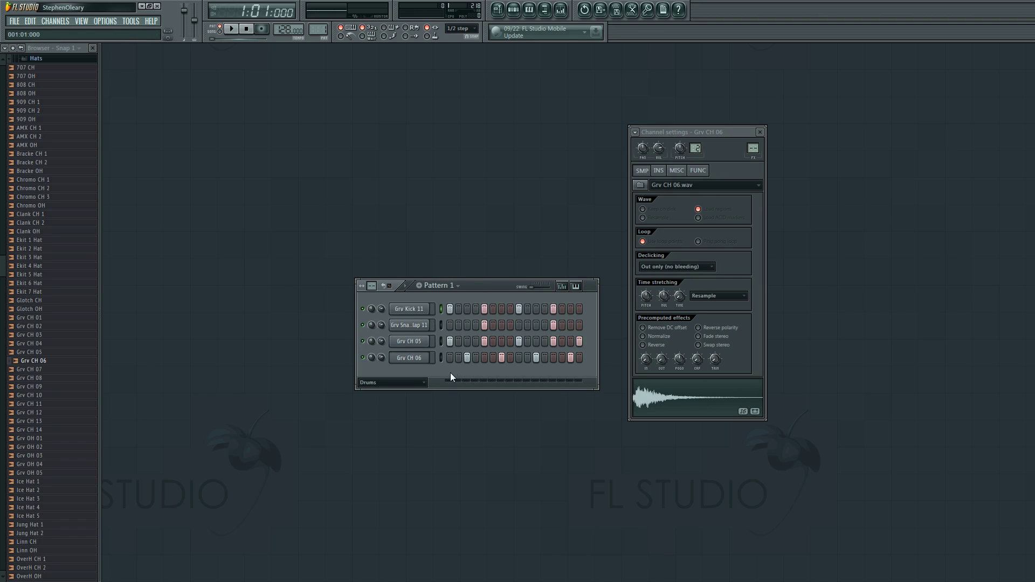
{"action": "mouse_move", "coordinate": [479, 286]}
{"action": "left_mouse_down"}
{"action": "mouse_move", "coordinate": [480, 296]}
{"action": "mouse_move", "coordinate": [460, 290]}
{"action": "left_mouse_up"}
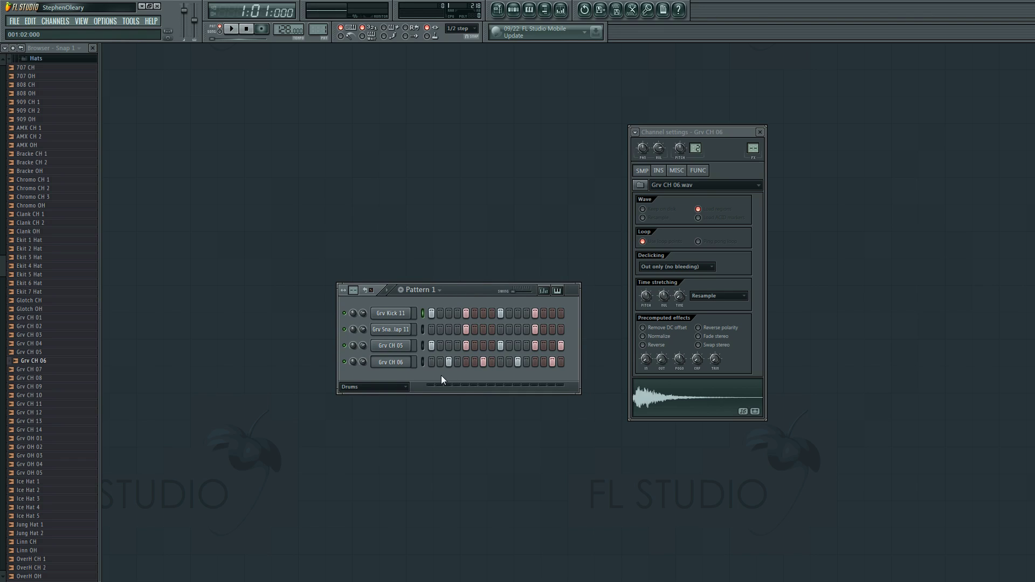
Rename the pattern to 'Drum Loop 1' and confirm the new name in the pattern list
{"action": "left_click", "coordinate": [432, 290]}
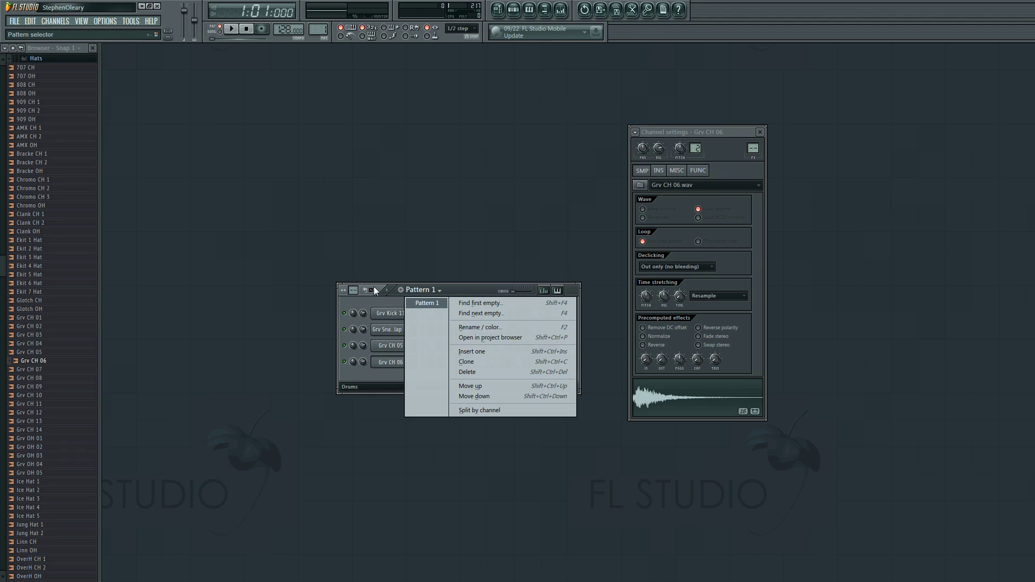
{"action": "left_click", "coordinate": [487, 328]}
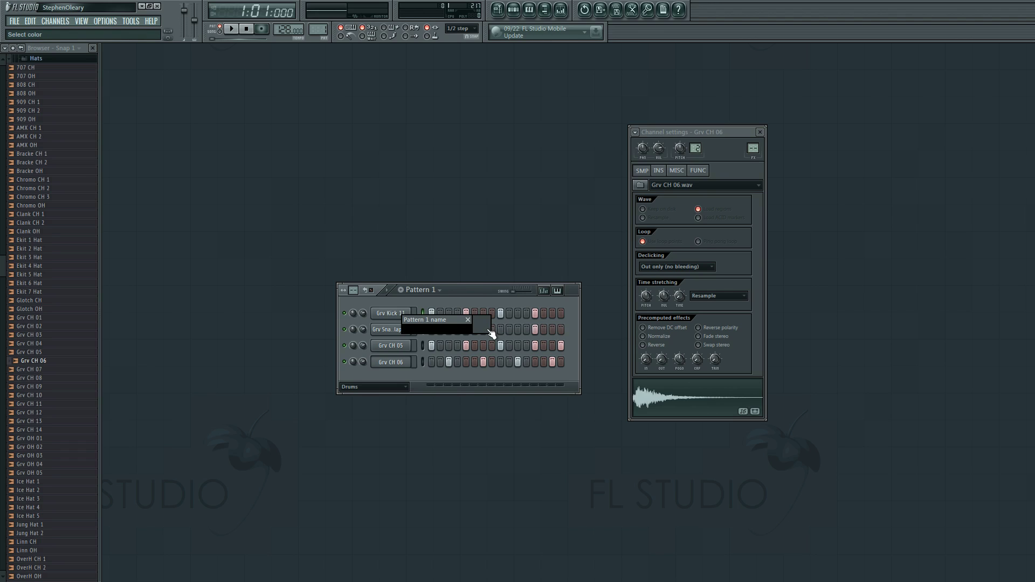
{"action": "type", "text": "Drum Loop 1"}
{"action": "key", "text": "Return"}
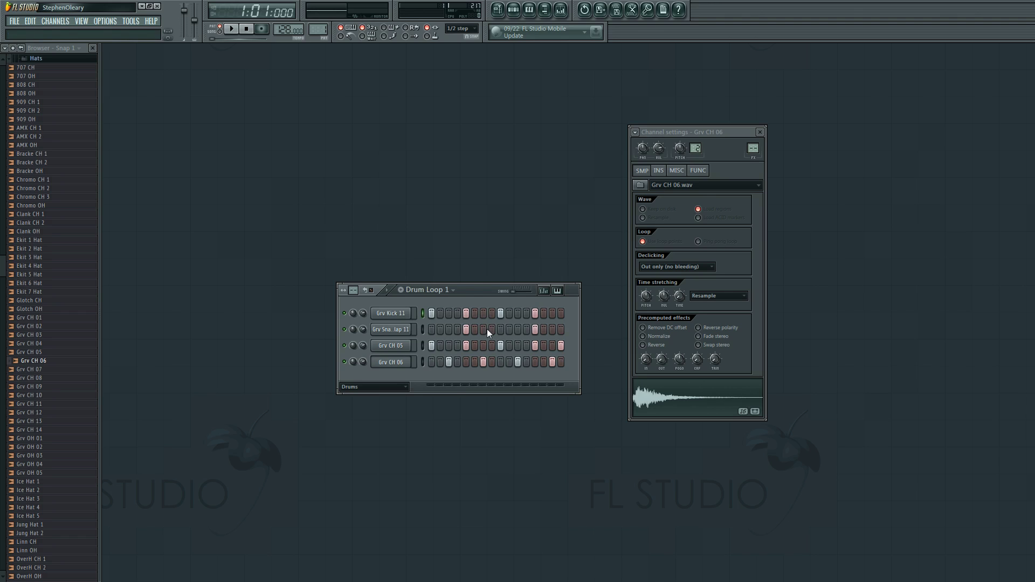
{"action": "left_click", "coordinate": [446, 291]}
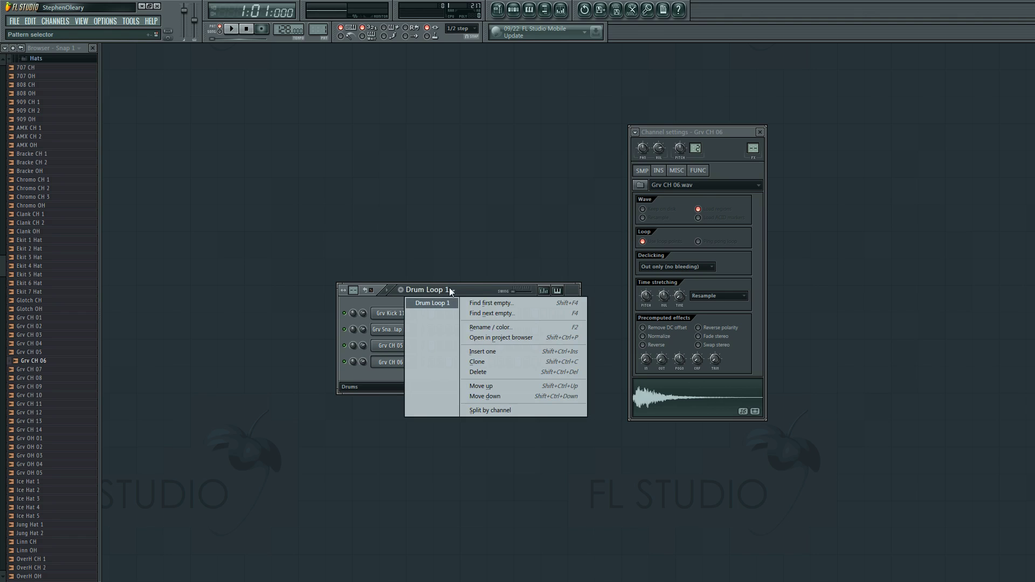
{"action": "left_click", "coordinate": [451, 291]}
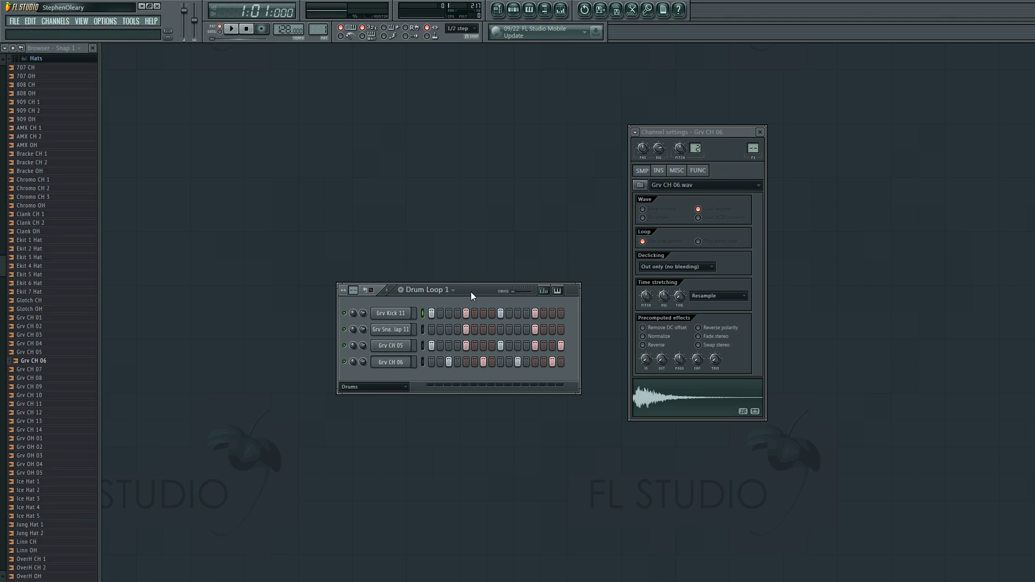
{"action": "left_click_drag", "start_coordinate": [471, 293], "coordinate": [471, 291]}
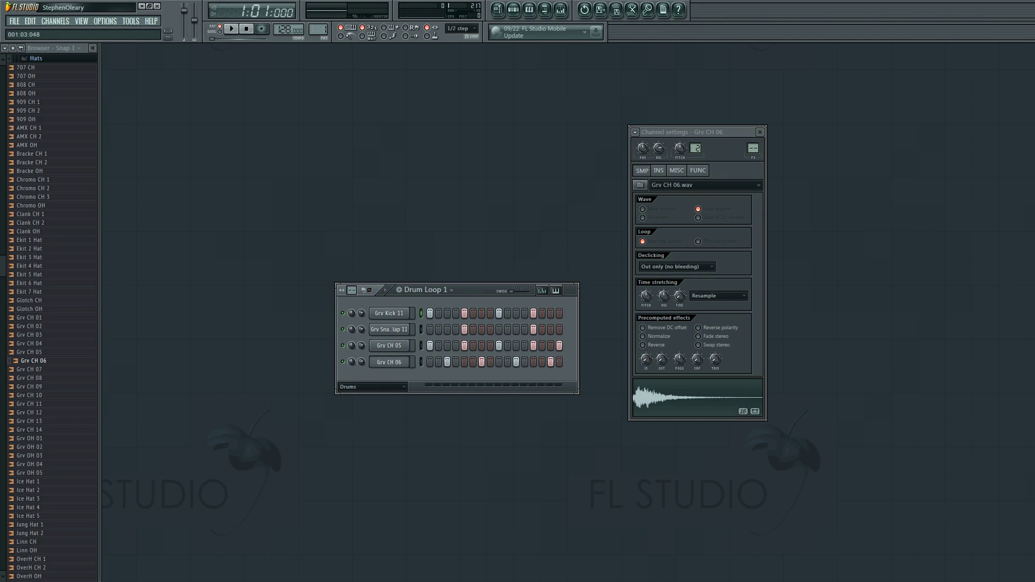